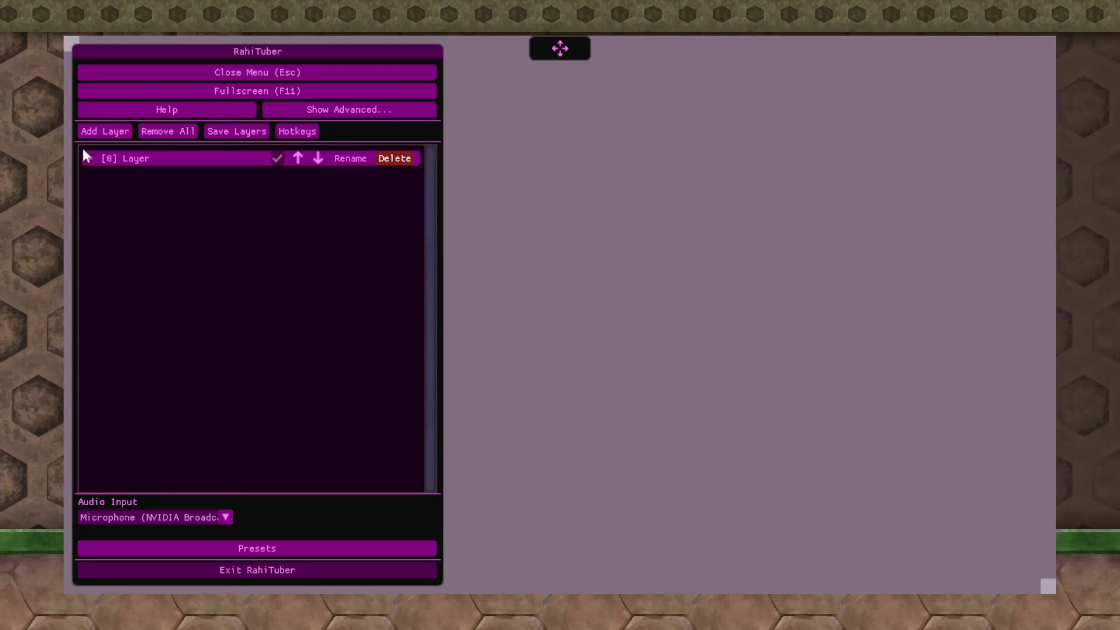
Step: Add two more layers and expand layer 0 to look through its settings
click(119, 130)
click(119, 130)
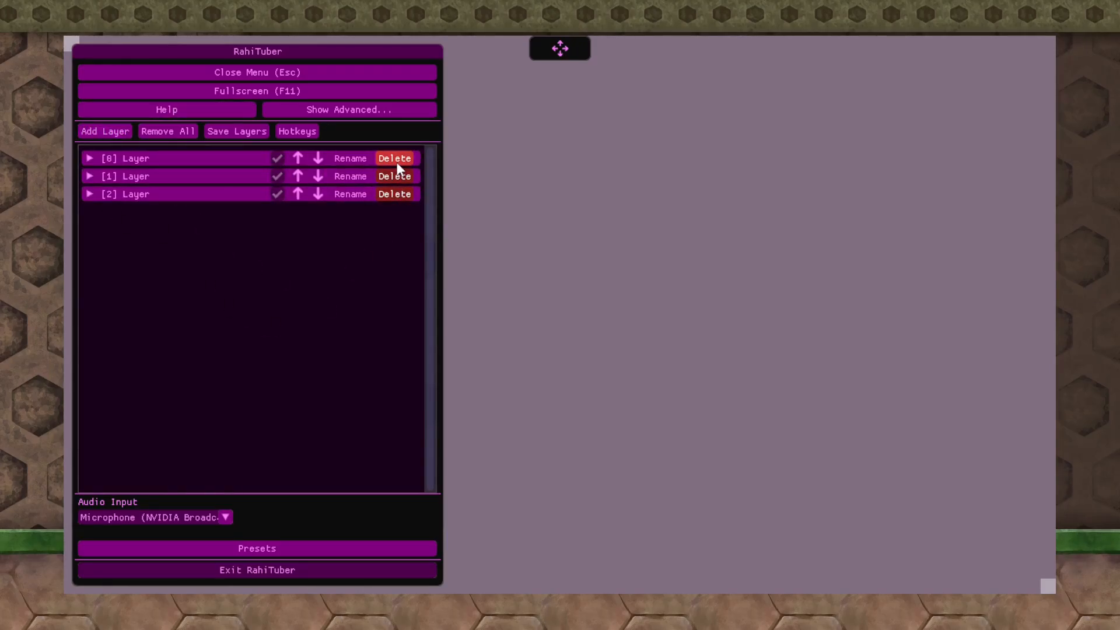
click(117, 159)
scroll(237, 346, down, 5)
scroll(285, 385, up, 5)
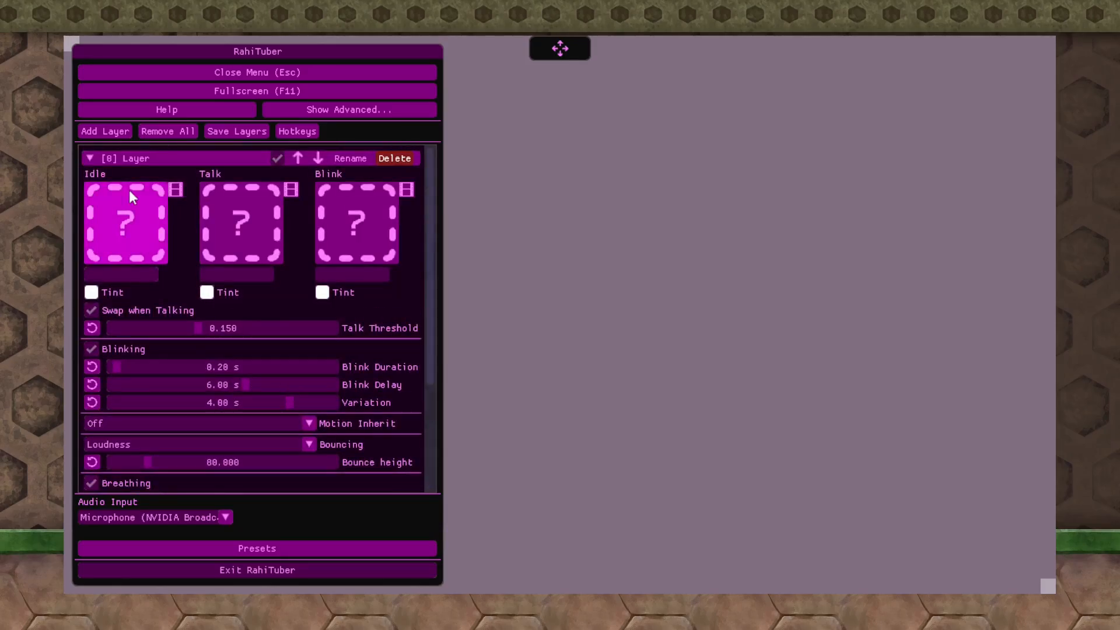
Step: Collapse layer 0 and delete all three layers from the list
click(97, 158)
double_click(395, 158)
click(395, 158)
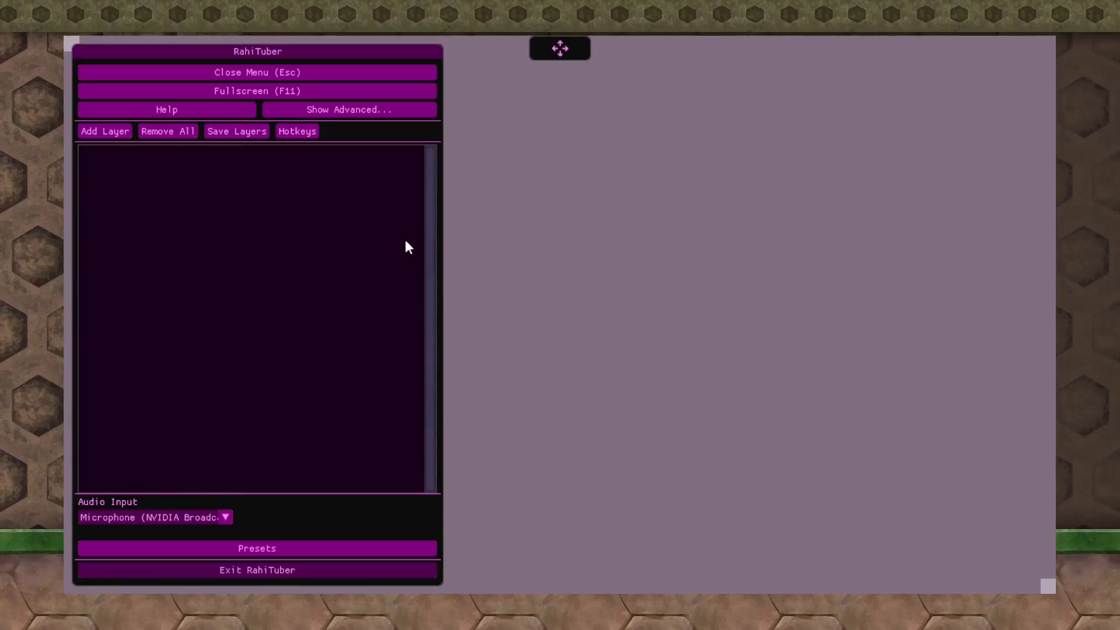
Step: Add a new layer and rename it Edie
click(115, 133)
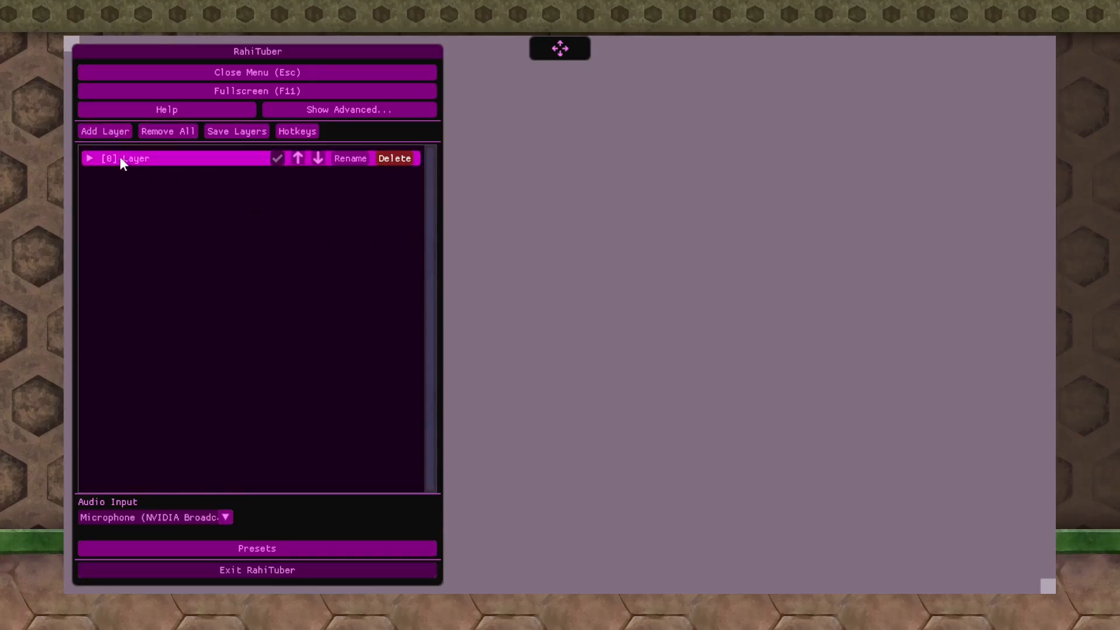
click(344, 160)
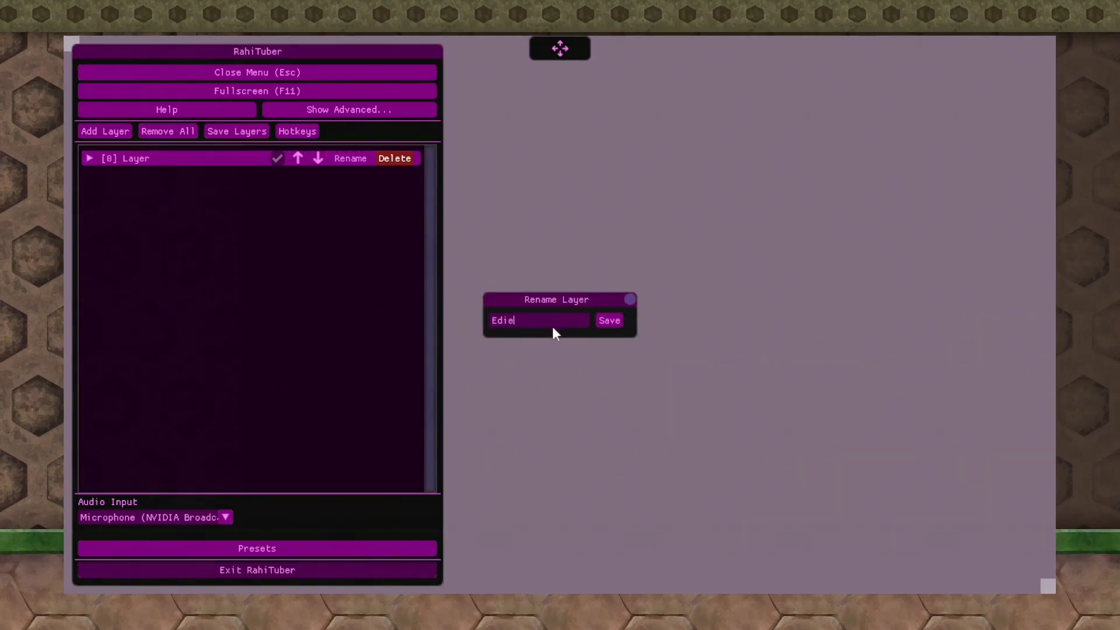
click(609, 321)
Step: Expand the Edie layer and import spritesheet_idle.png as its idle sprite
click(90, 158)
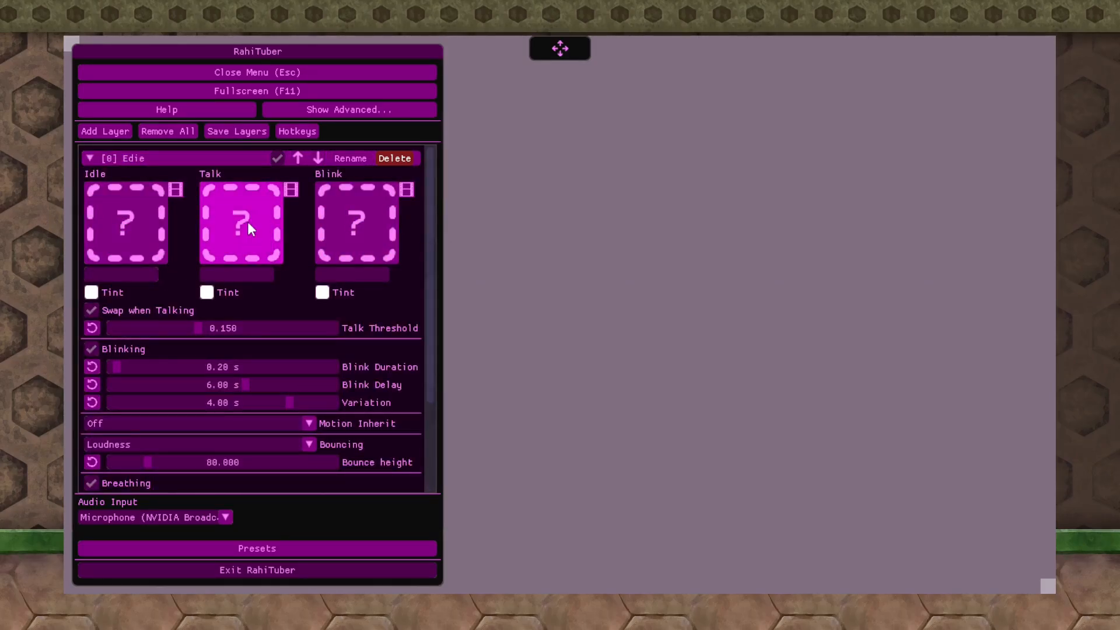
click(122, 237)
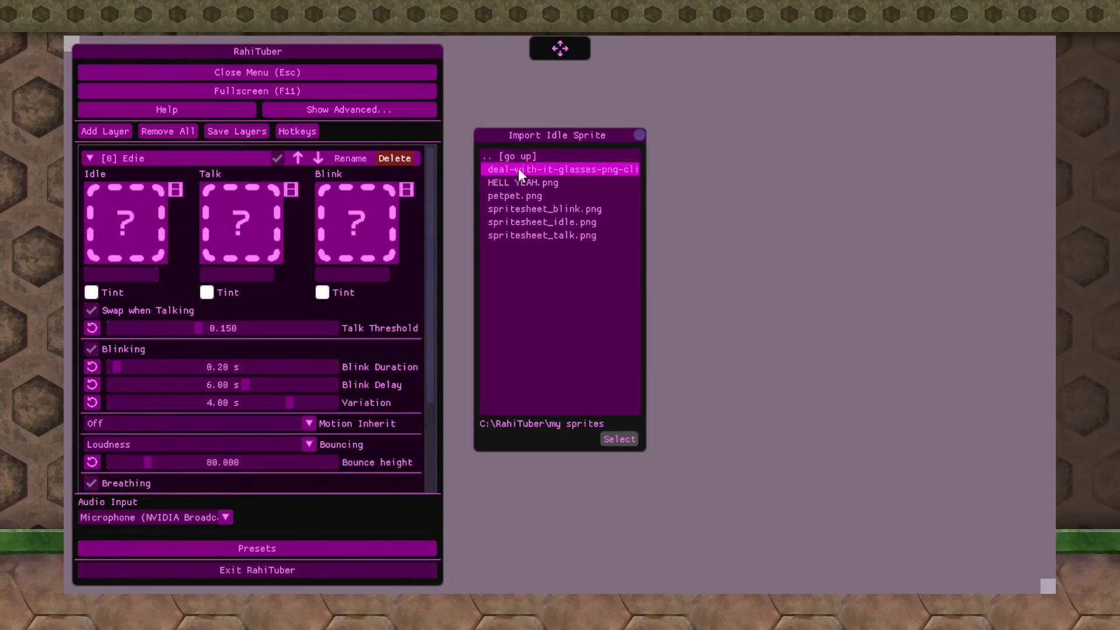
click(530, 223)
click(619, 450)
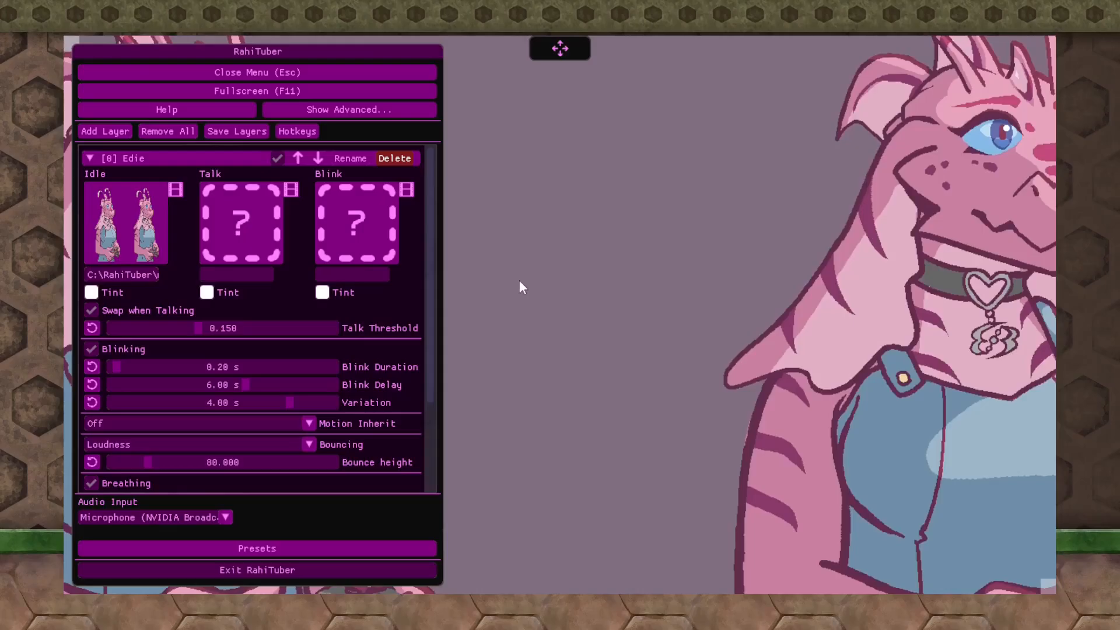
Step: Set up the idle sprite as a sprite sheet with 2 columns and save the setup
click(175, 190)
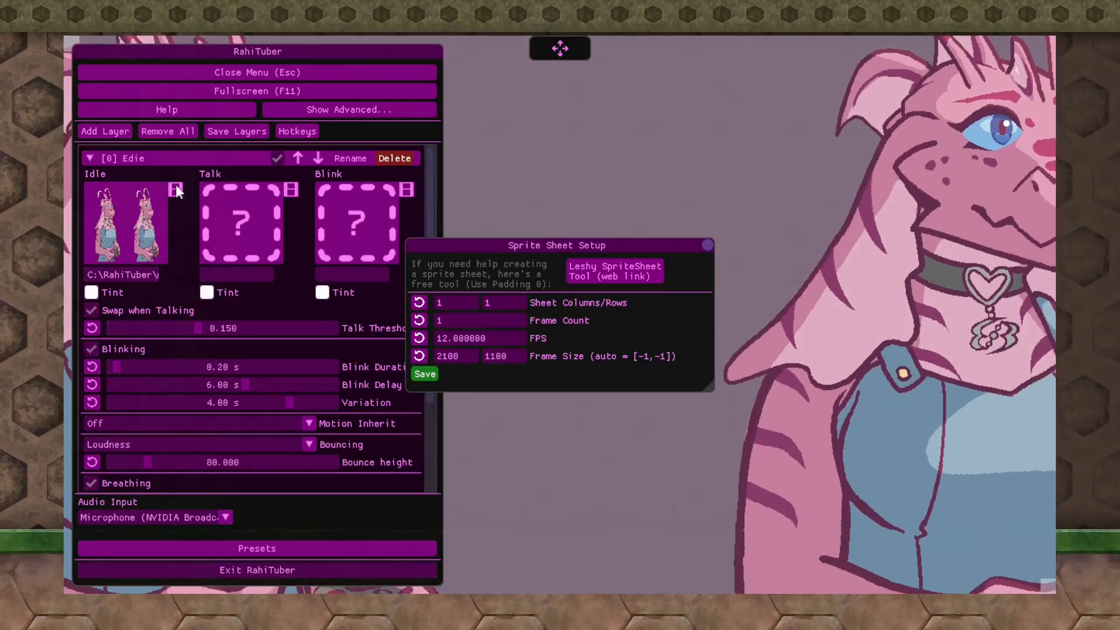
click(463, 304)
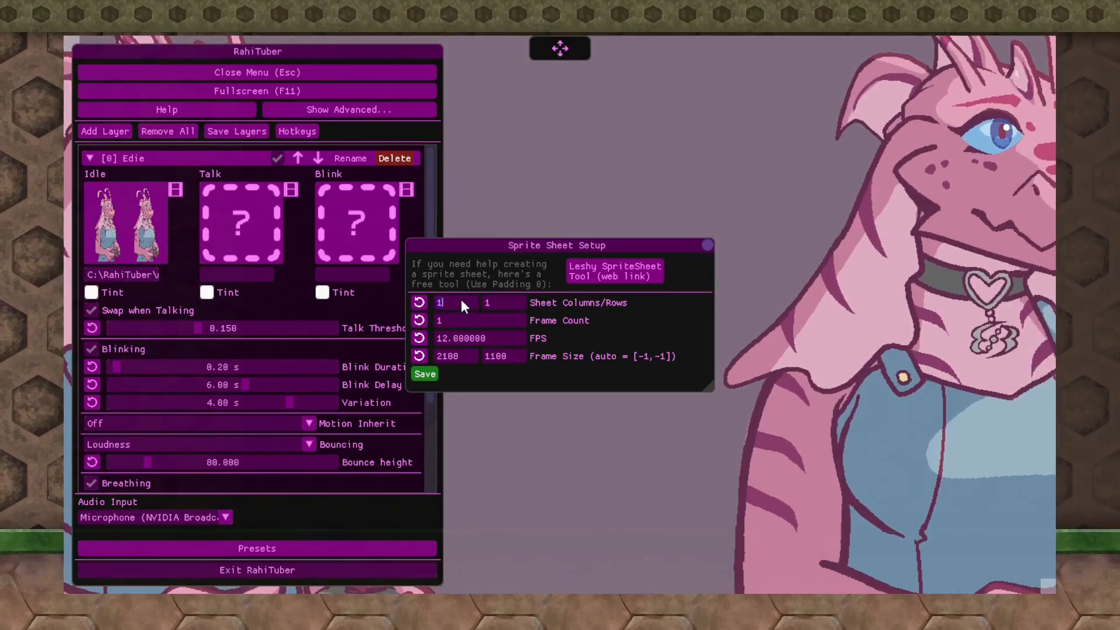
key(BackSpace)
text(2)
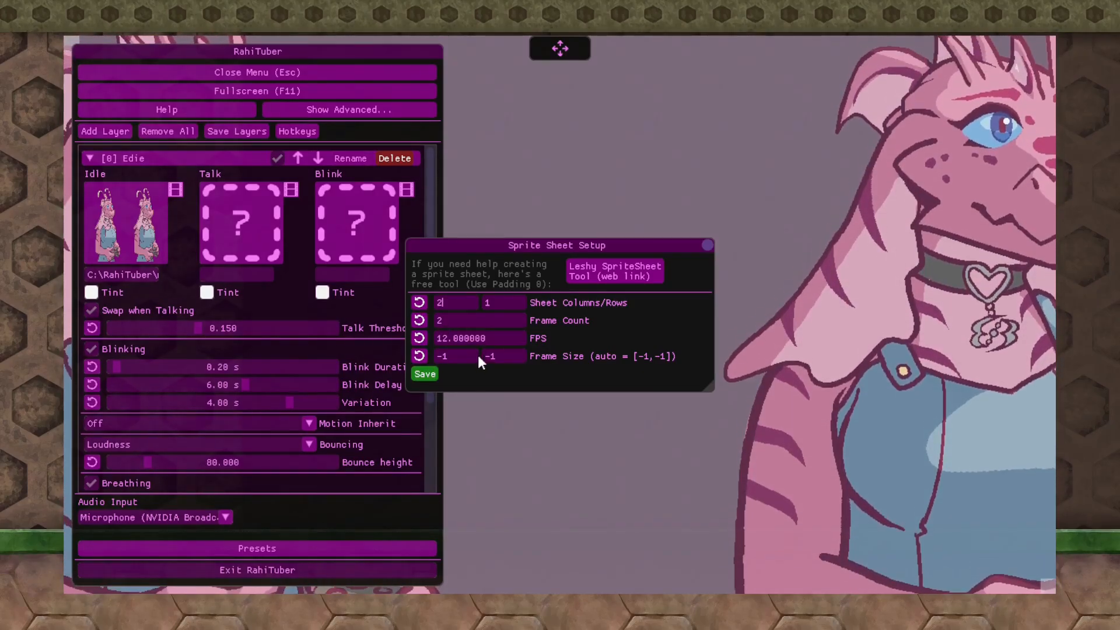
click(425, 374)
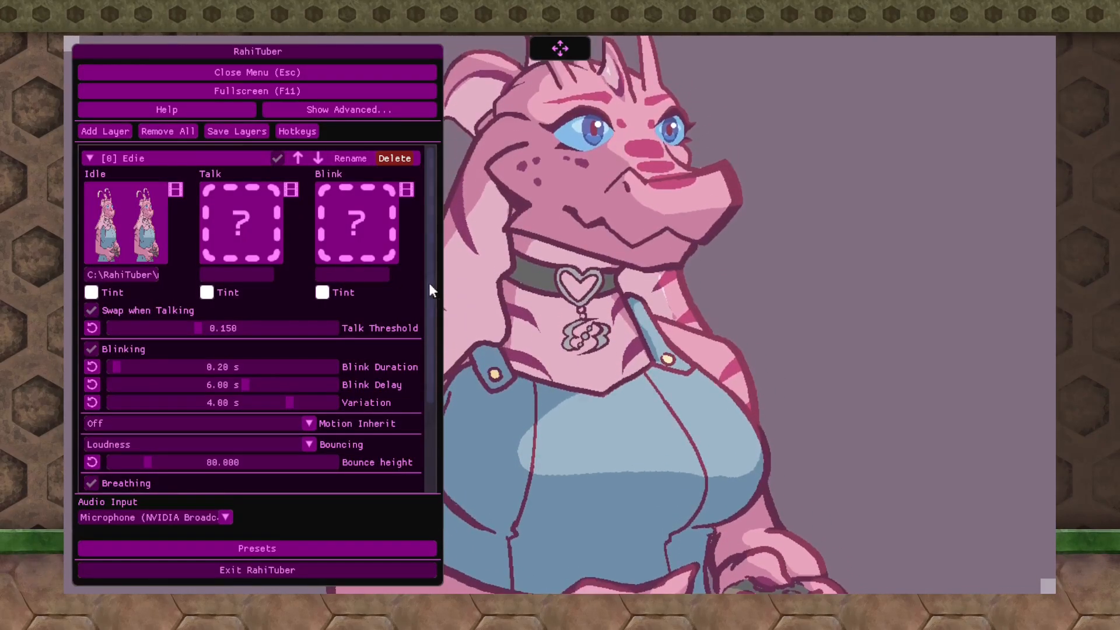
Step: Scale the Edie layer down to about 0.597 and set its vertical position to about 104
scroll(413, 284, down, 2)
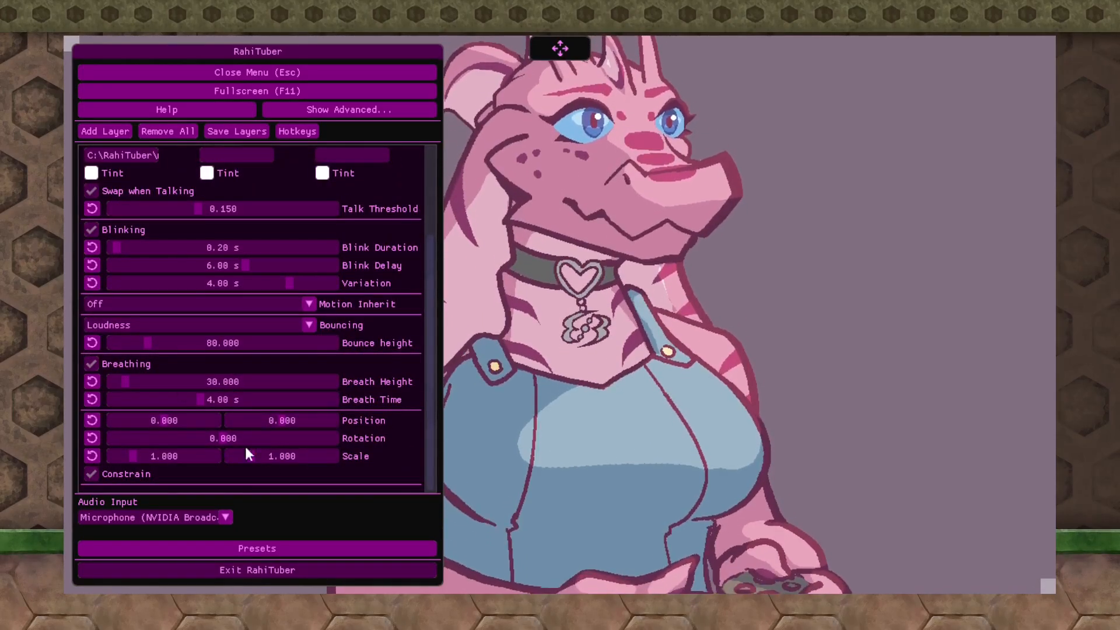
drag(251, 454, 287, 420)
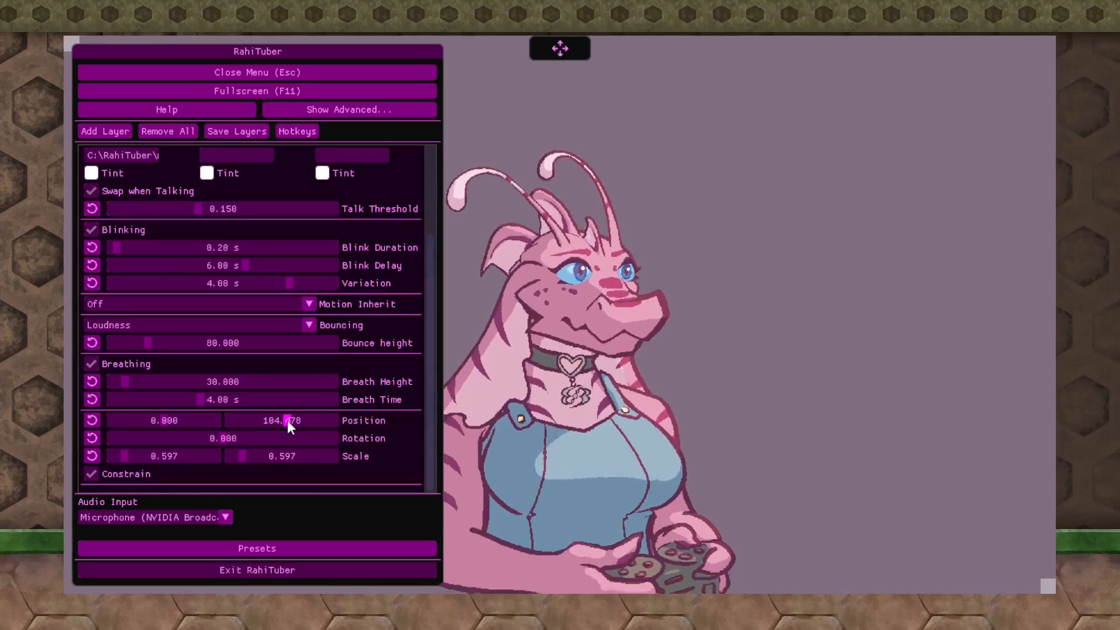
Step: Import spritesheet_talk.png as the Edie layer's talk sprite
scroll(378, 465, up, 2)
scroll(382, 455, up, 2)
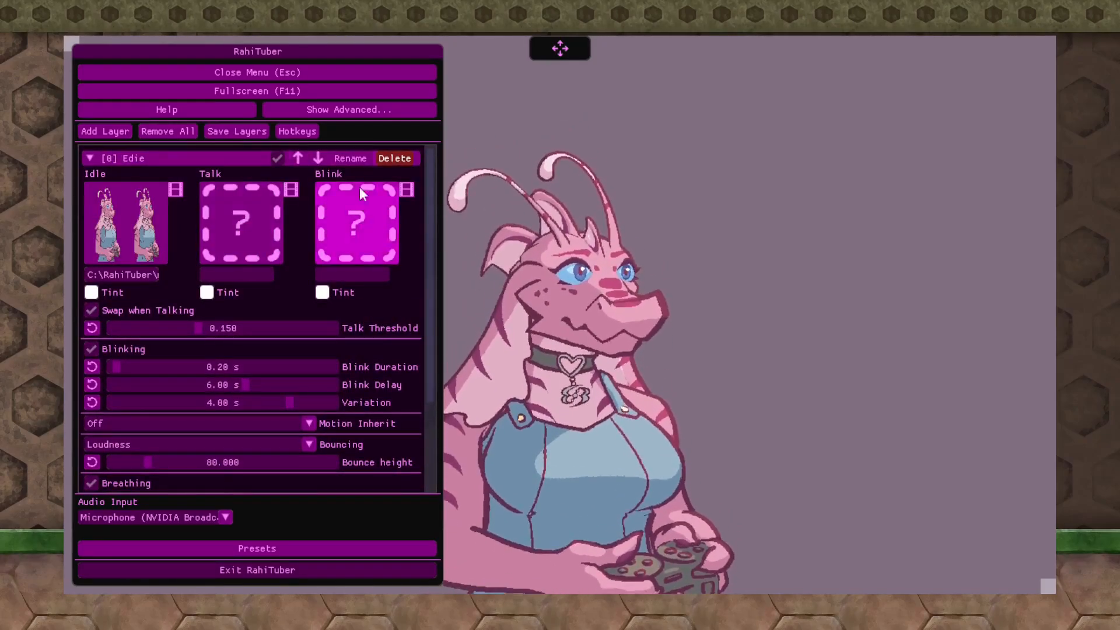
click(241, 232)
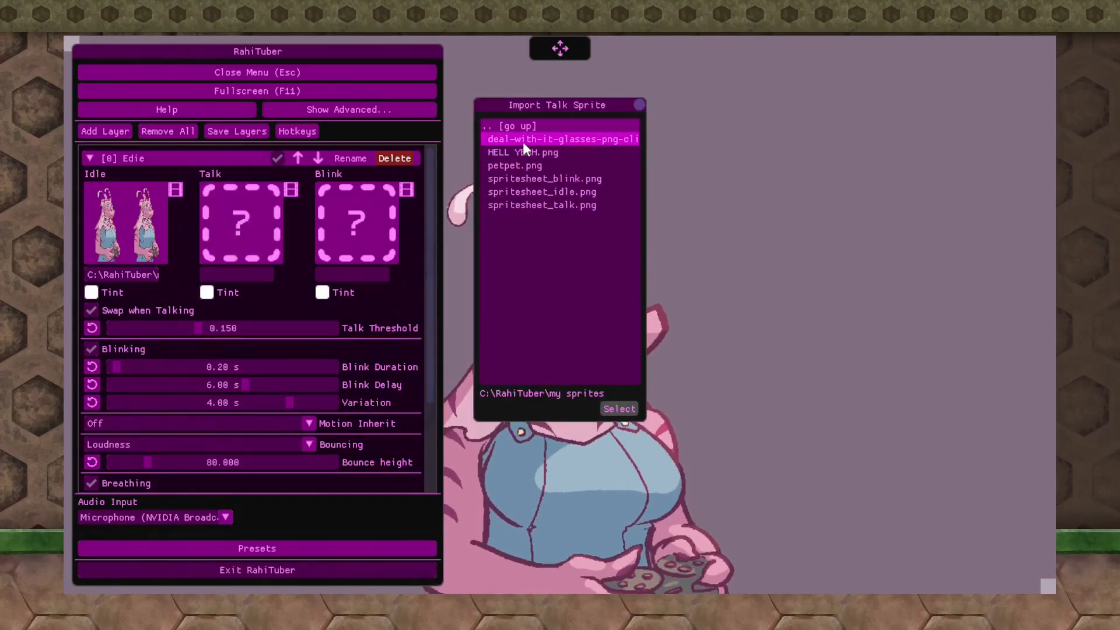
click(554, 200)
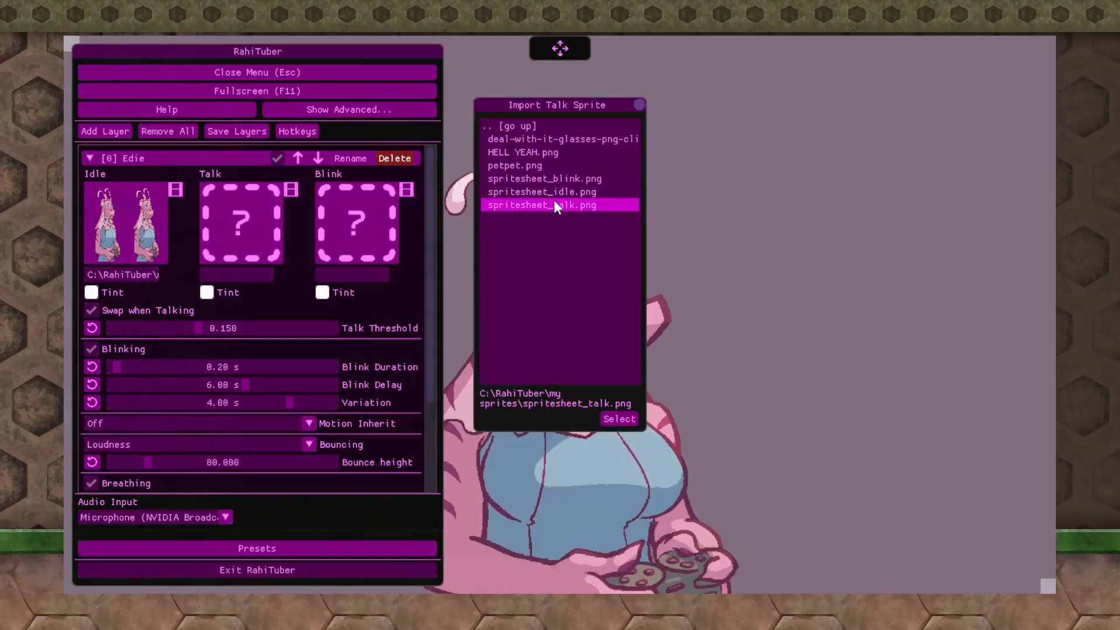
click(621, 419)
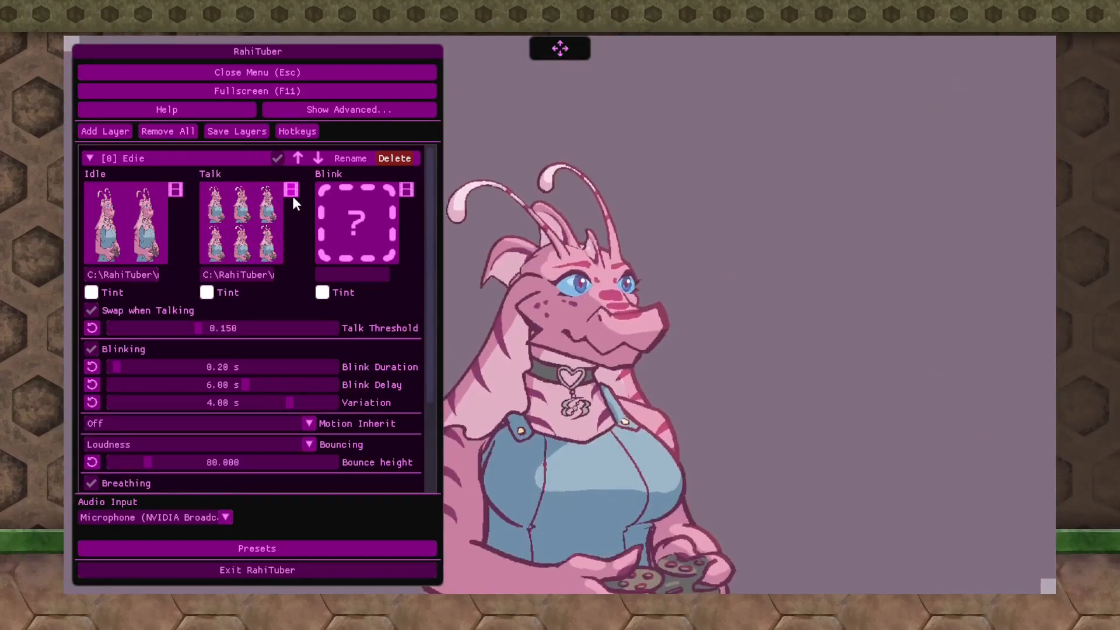
Step: Set up the talk sprite as a sprite sheet with 3 columns and 2 rows and save the setup
click(290, 190)
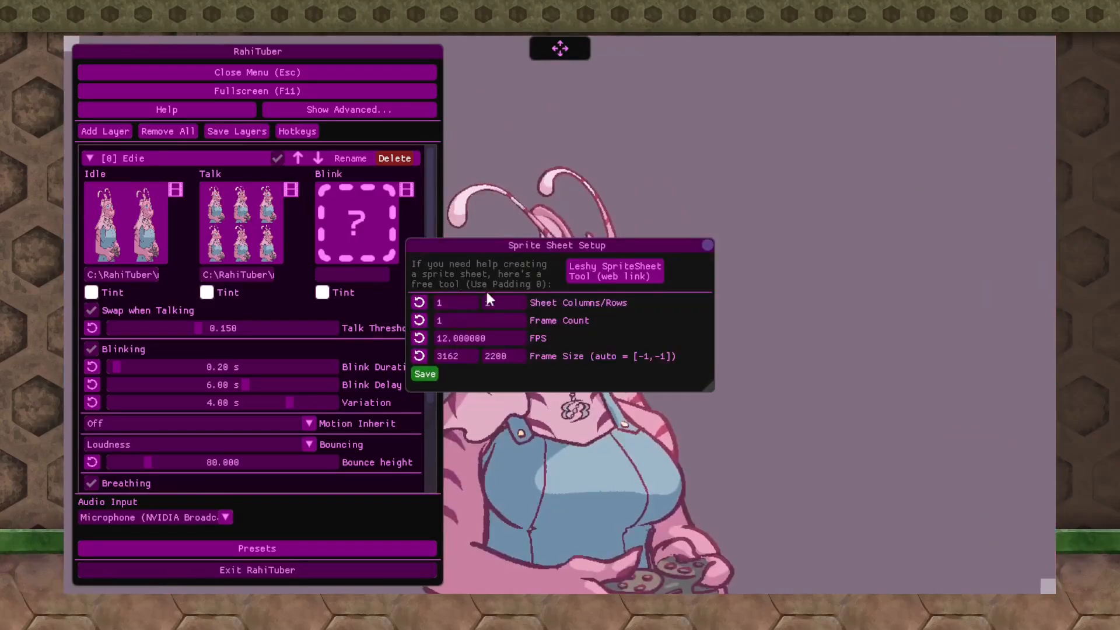
click(463, 307)
text(3)
click(498, 303)
text(2)
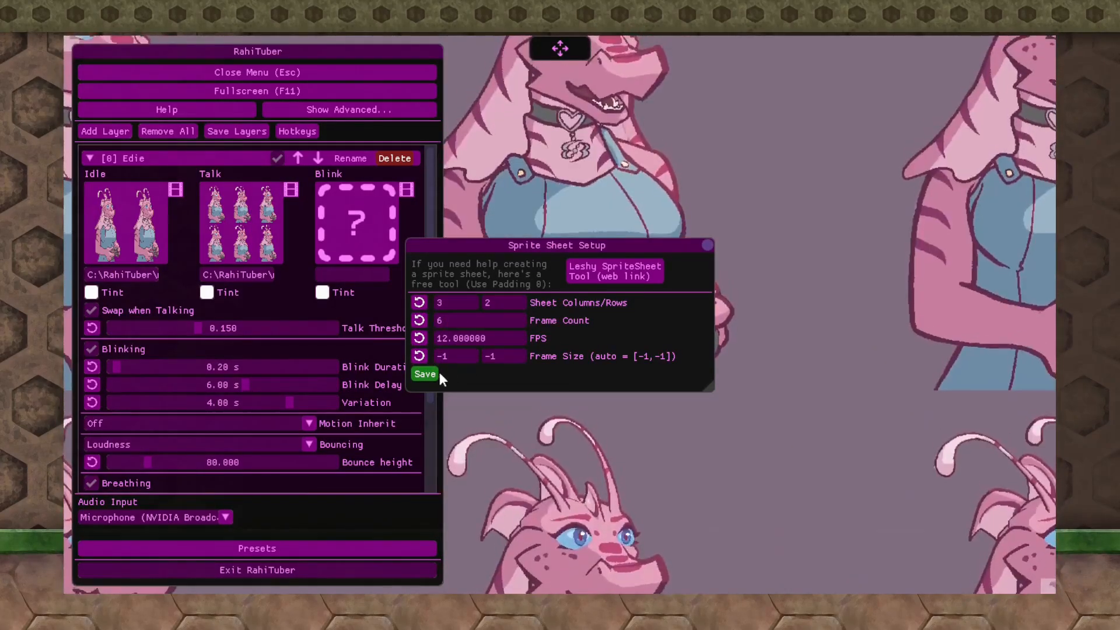
click(423, 374)
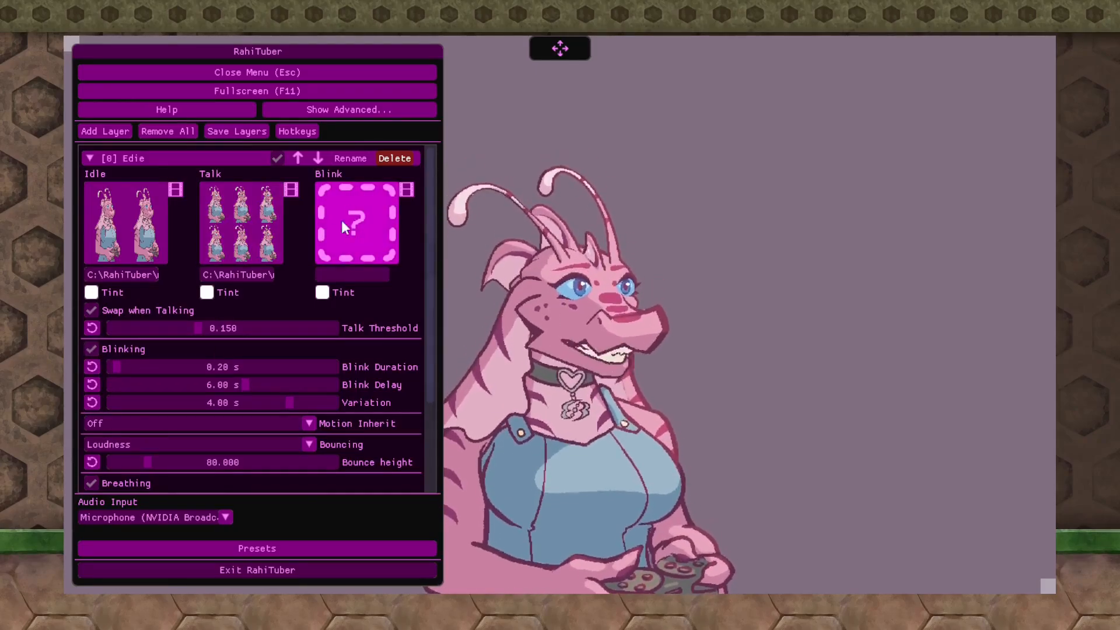
Step: Import spritesheet_blink.png as the Edie layer's blink sprite
click(407, 190)
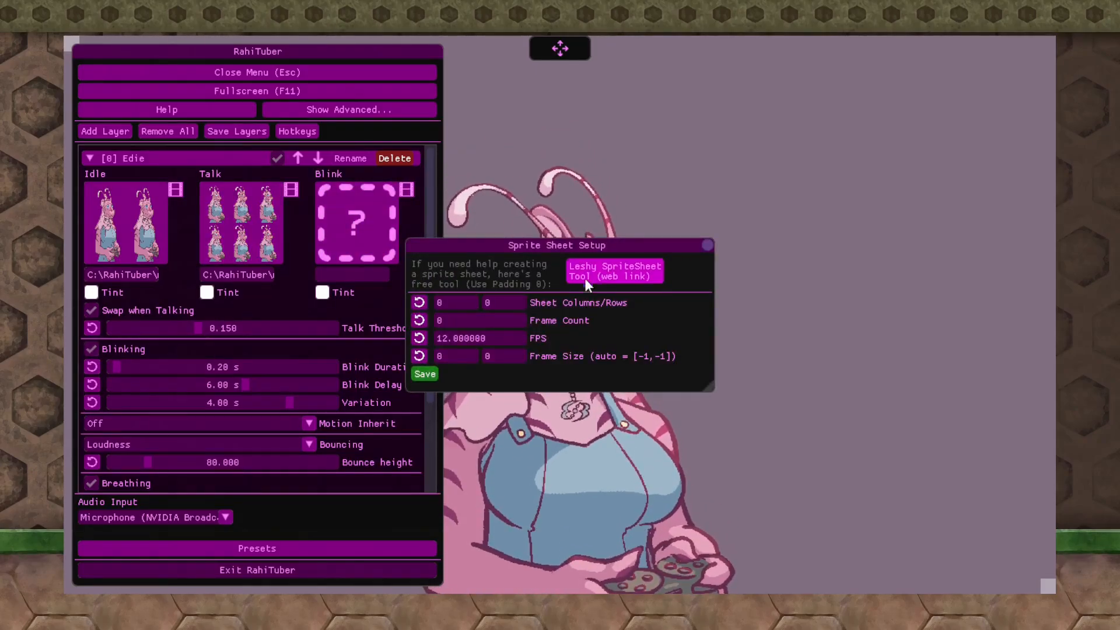
click(707, 245)
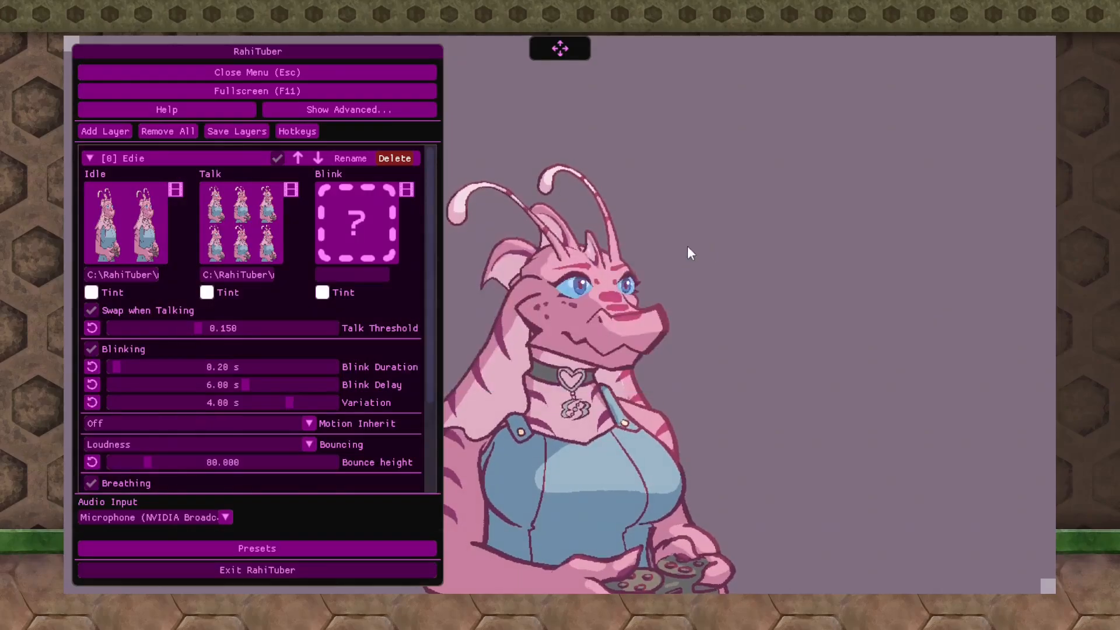
click(354, 217)
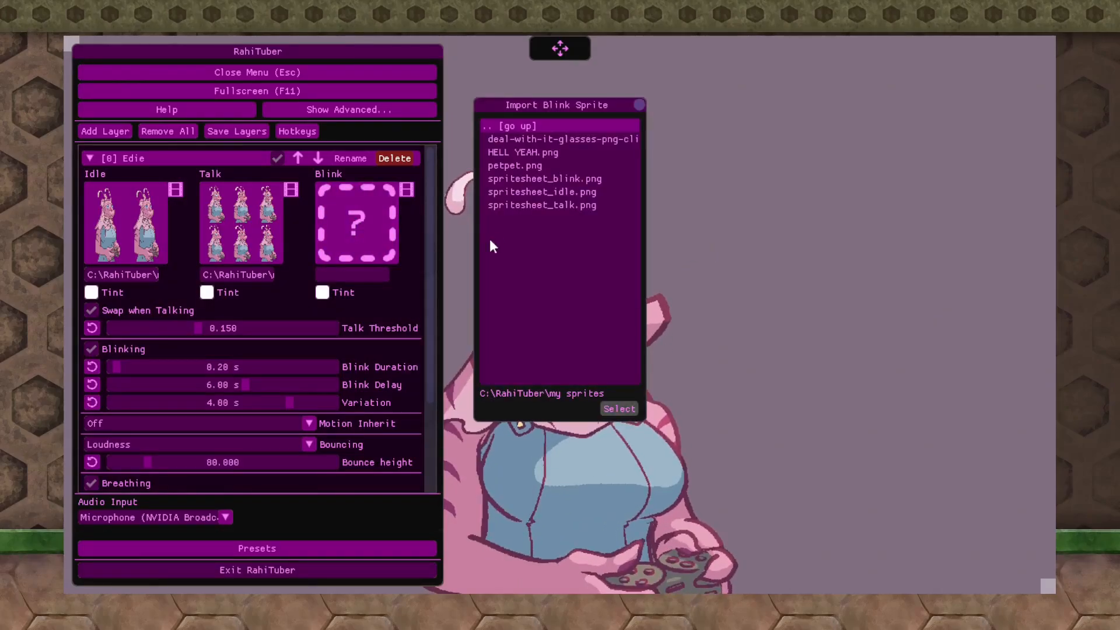
click(565, 181)
click(618, 419)
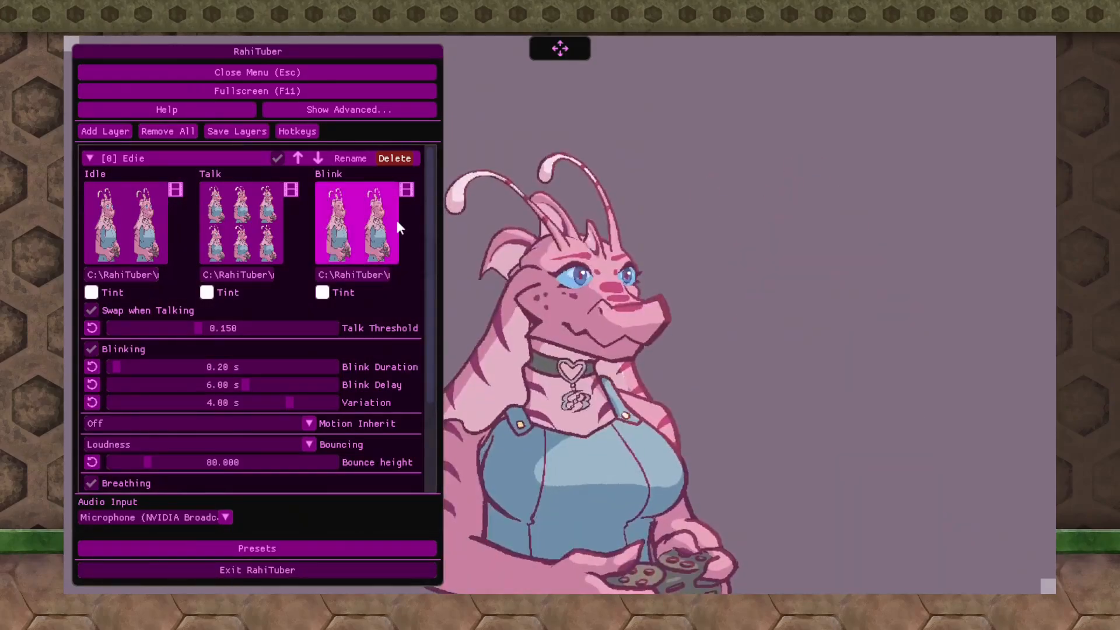
Step: Set up the blink sprite as a sprite sheet with 2 columns and save the setup
click(407, 190)
click(457, 300)
text(2)
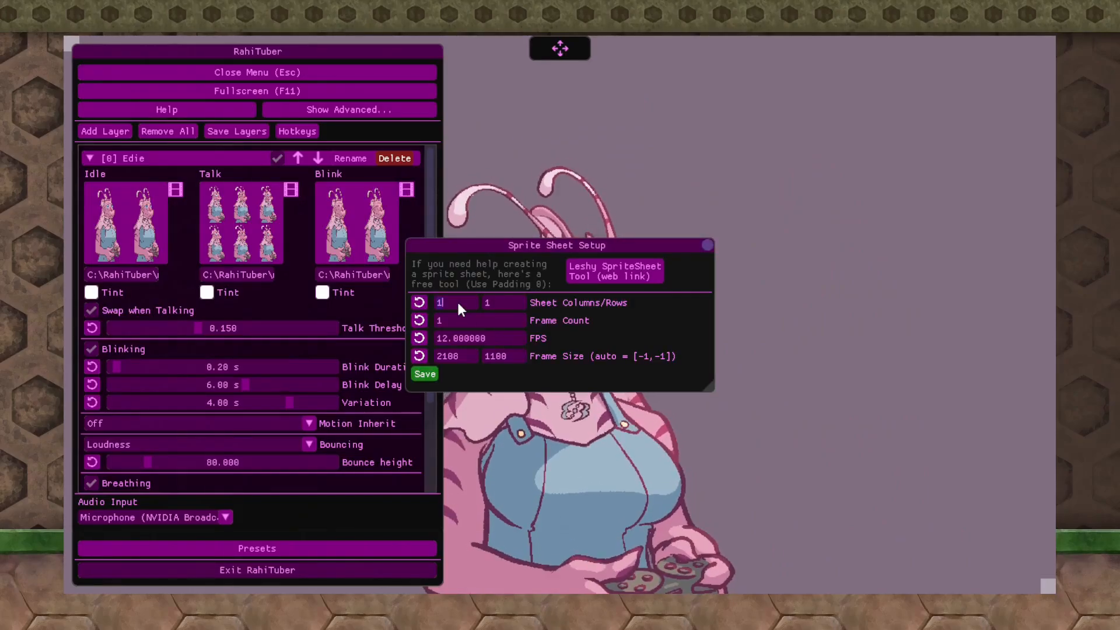
click(424, 374)
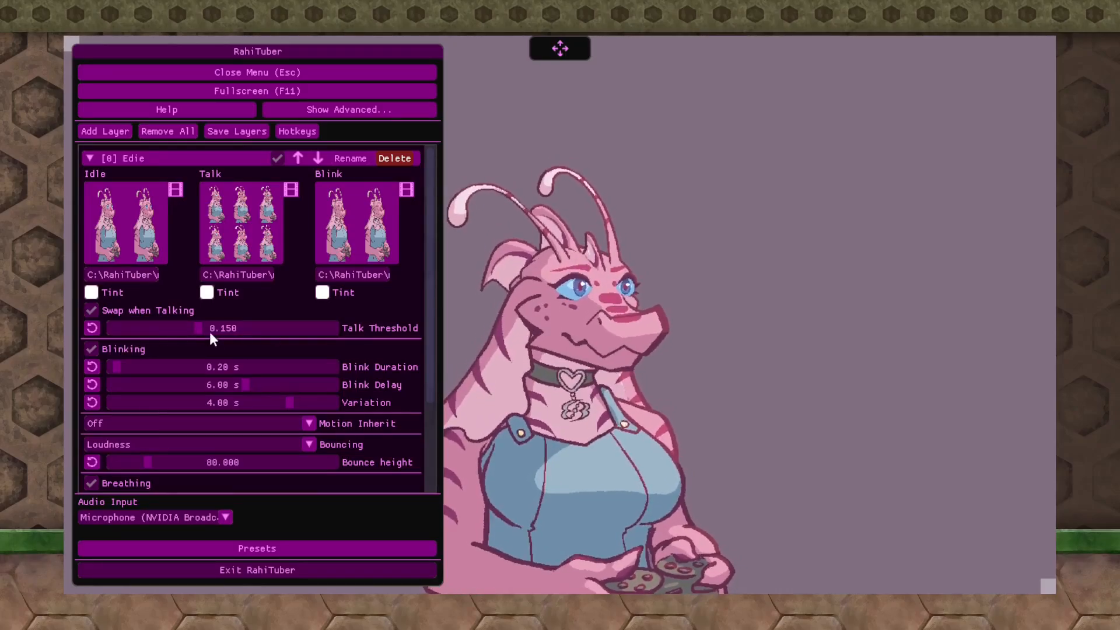
Step: Lower the Edie layer's talk threshold to about 0.055
drag(199, 328, 164, 327)
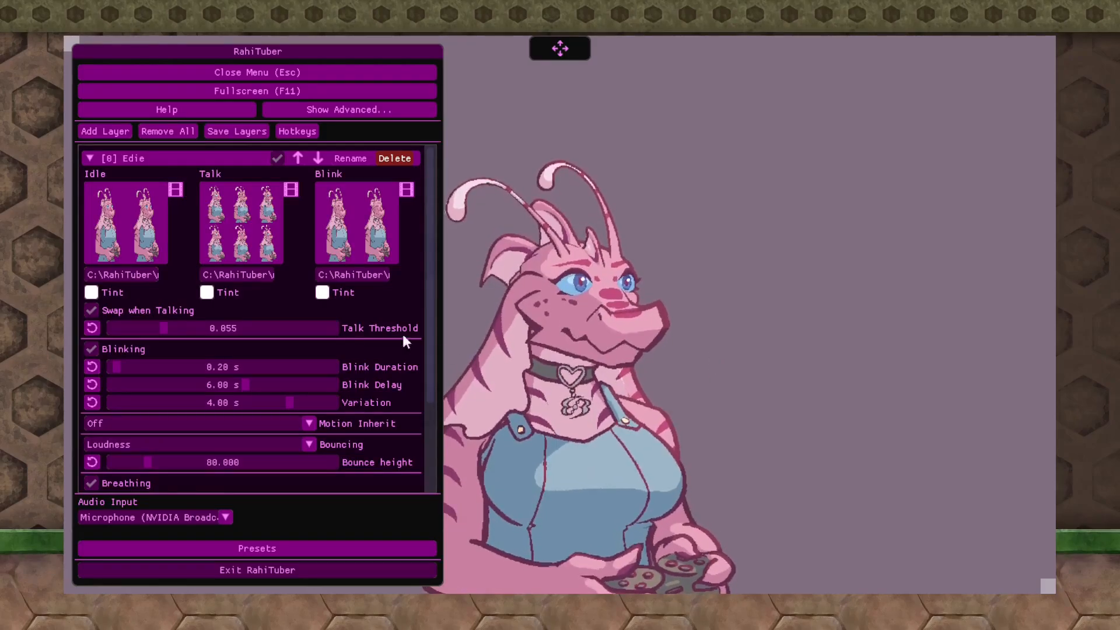
Step: Reduce the blink delay to about 1.85 s and the blink variation to about 1.29 s
scroll(394, 333, down, 5)
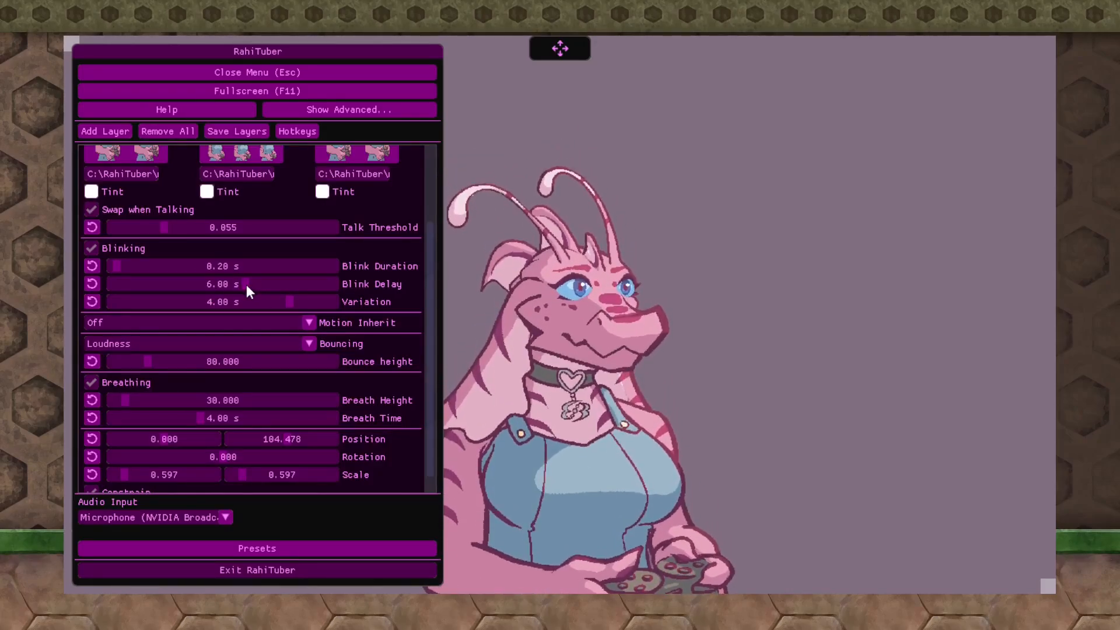
drag(246, 285, 153, 285)
drag(265, 302, 169, 307)
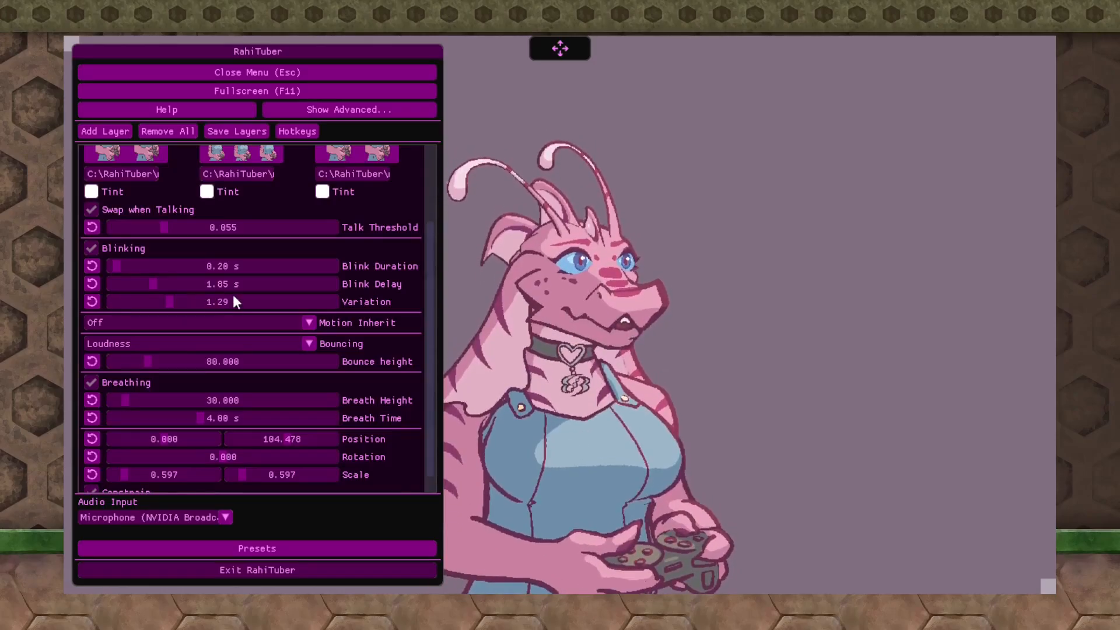
Step: Set the blink delay to exactly 1 s and the blink variation to 0 s
drag(155, 285, 146, 283)
ctrl+click(180, 285)
text(1)
key(Return)
ctrl+click(215, 302)
text(0)
key(Return)
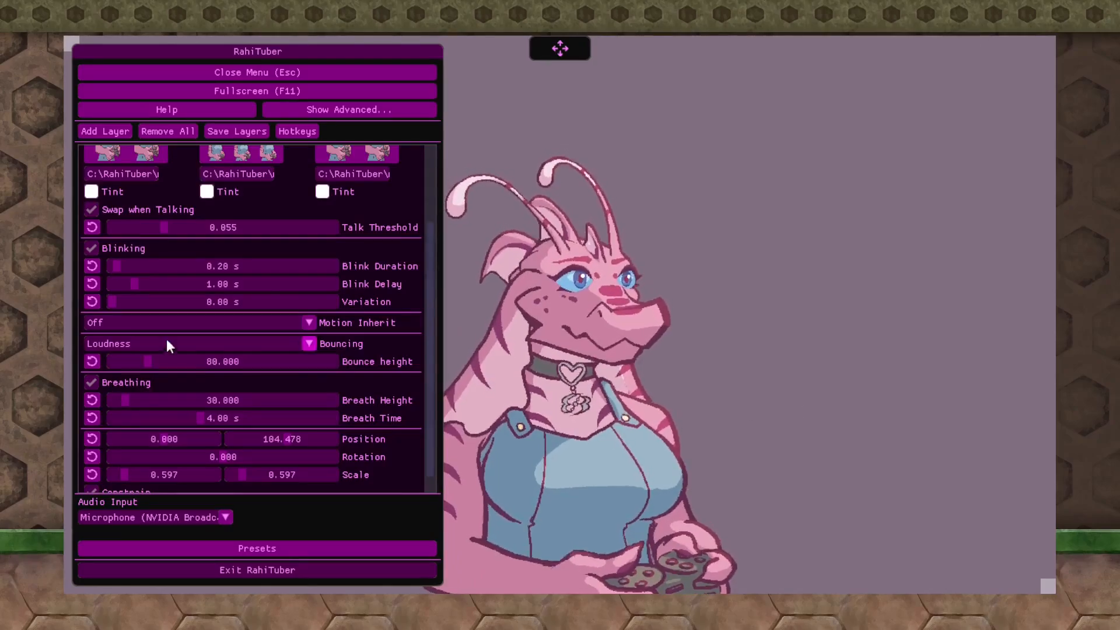
Step: Raise the blink variation to about 3.81 s and the blink delay to about 3.88 s
click(247, 302)
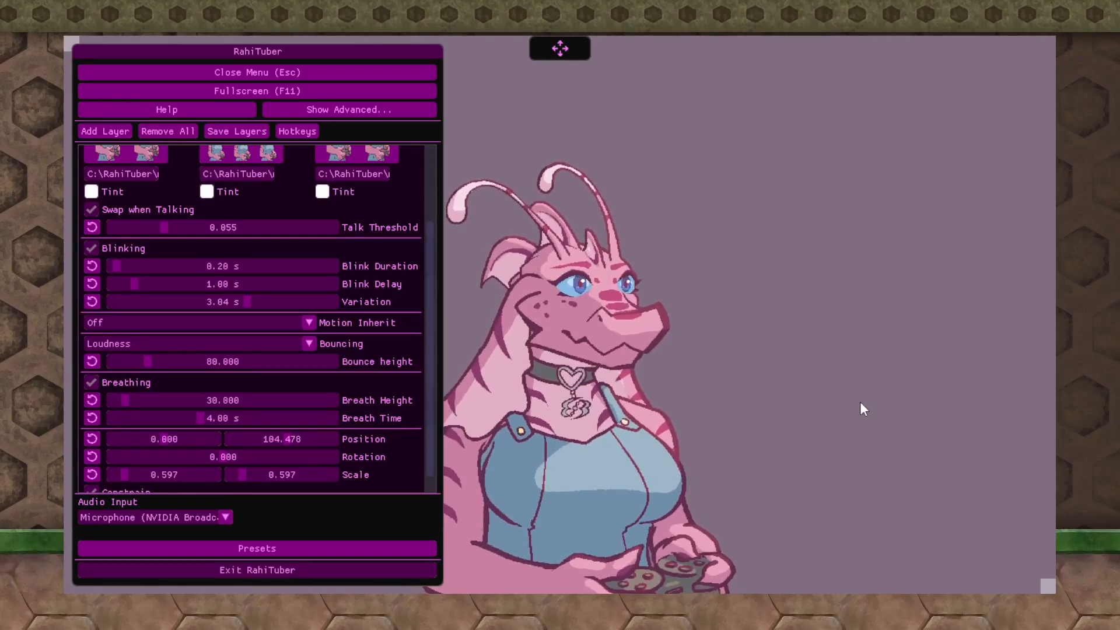
drag(247, 303, 323, 302)
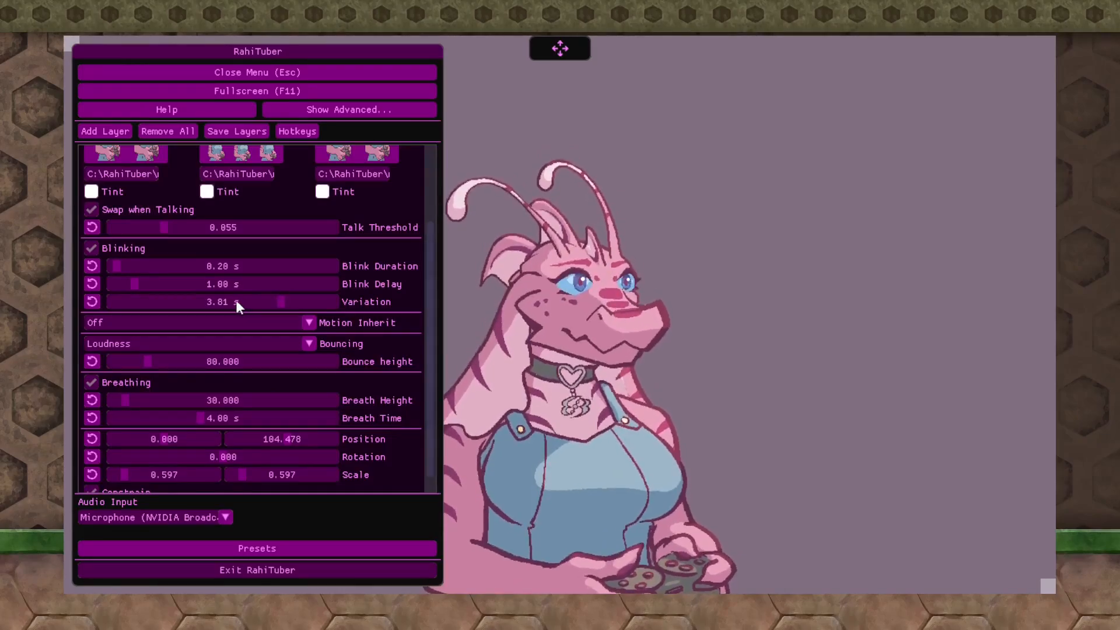
click(199, 284)
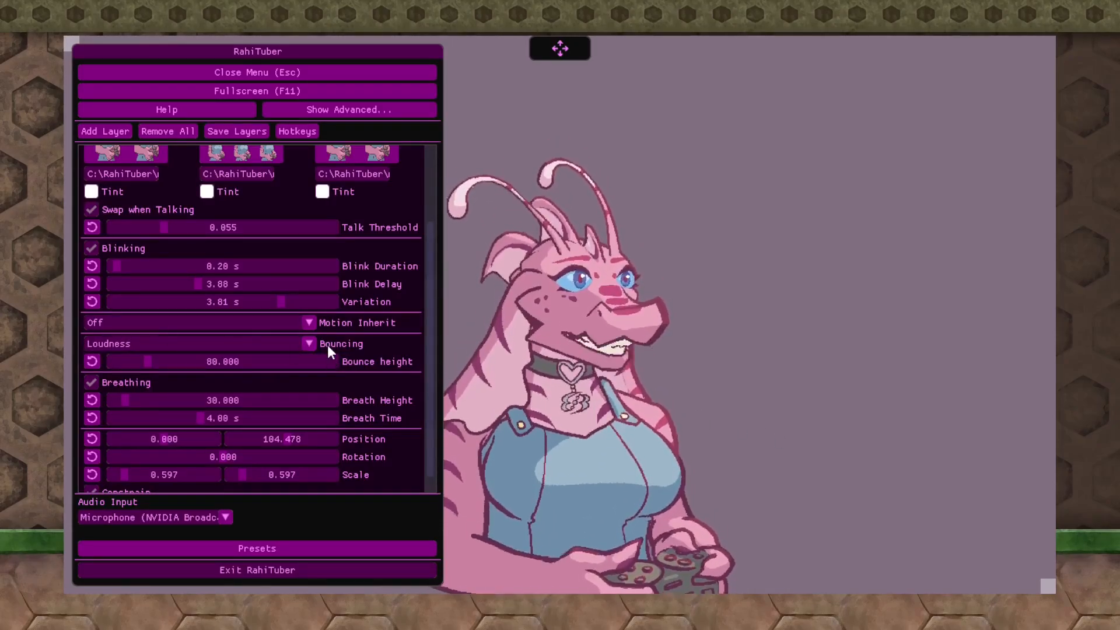
Step: Switch the Edie layer's bouncing mode to Regular and lower its bounce height to about 47.2
click(254, 345)
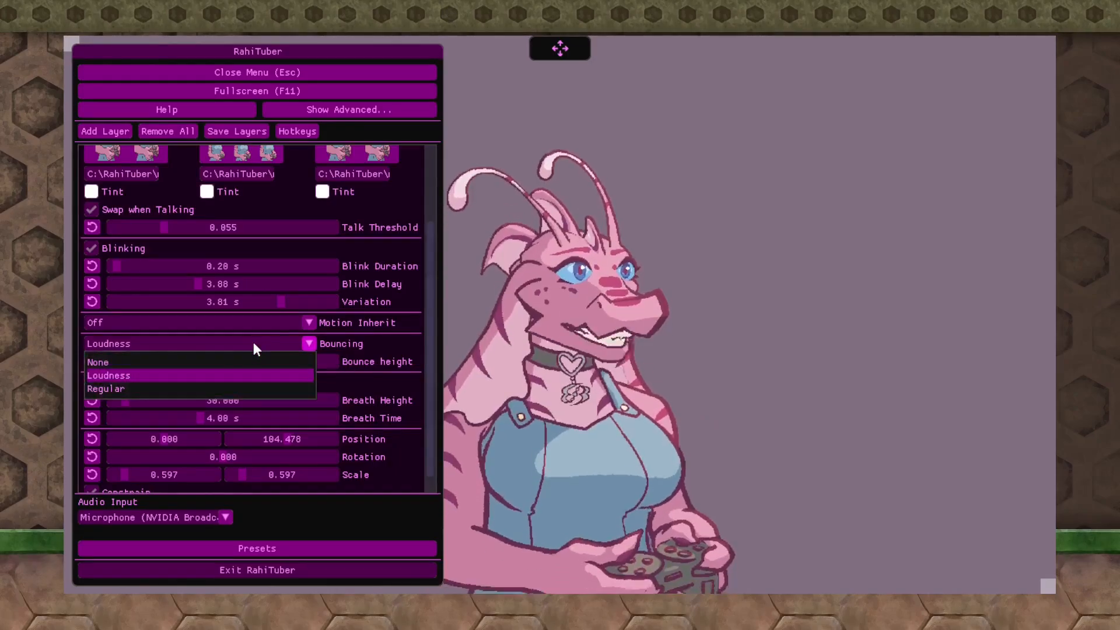
click(126, 389)
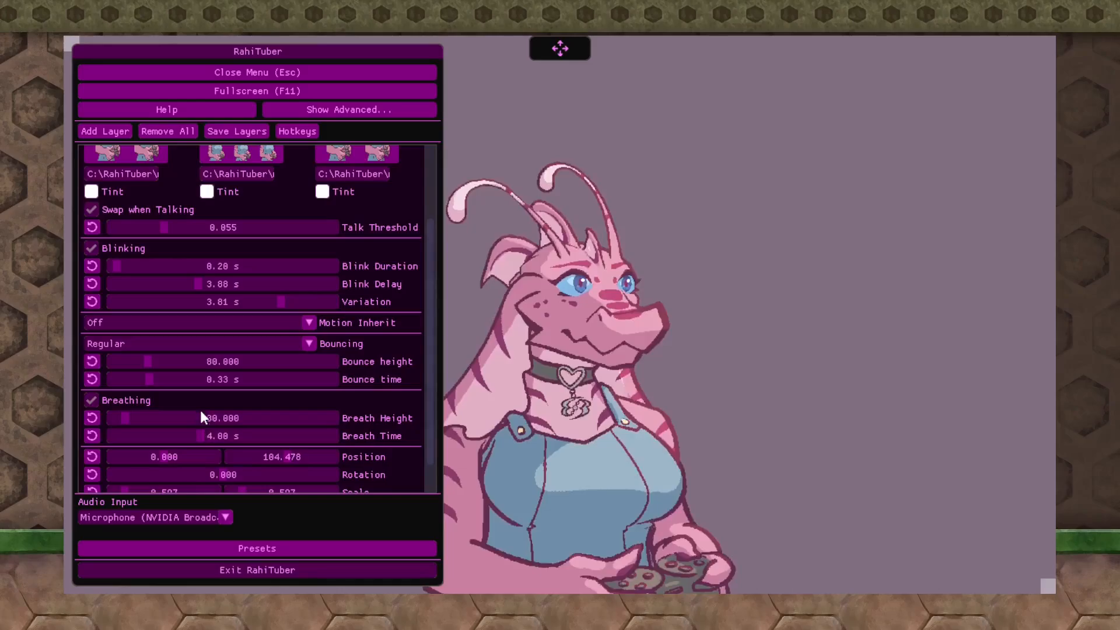
drag(143, 362, 133, 362)
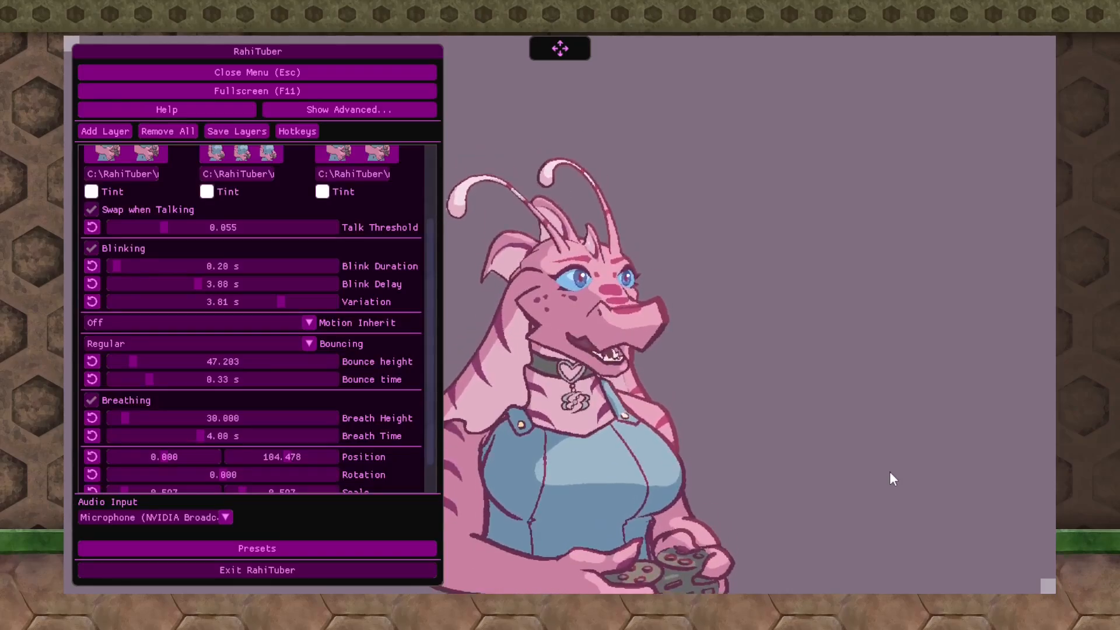
Step: Return the Edie layer's bouncing mode to Loudness and adjust its bounce height to about 69.9
click(259, 345)
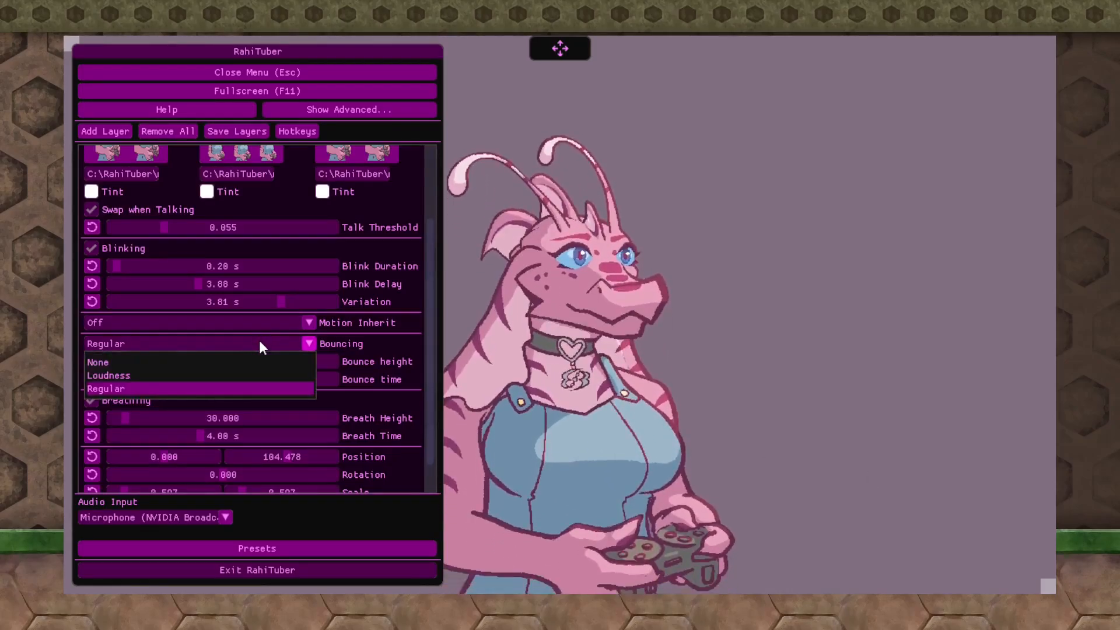
click(151, 374)
click(163, 362)
drag(164, 363, 143, 361)
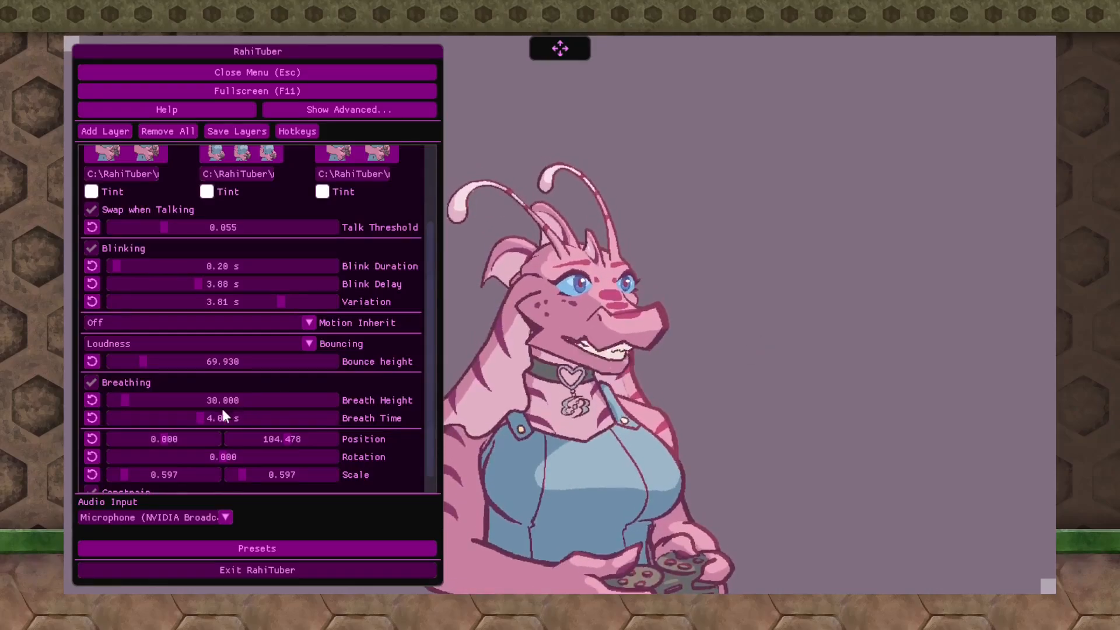
Step: Raise the Edie layer's breath height to about 136.4 and shorten its breath time to about 1.26 s
drag(128, 401, 172, 401)
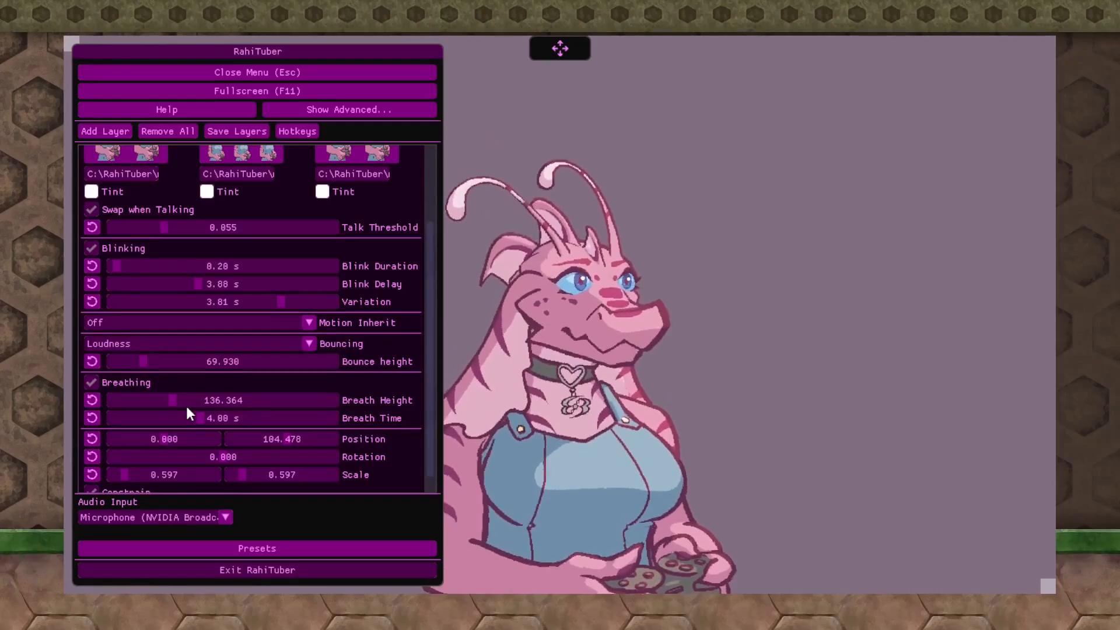
drag(198, 418, 142, 419)
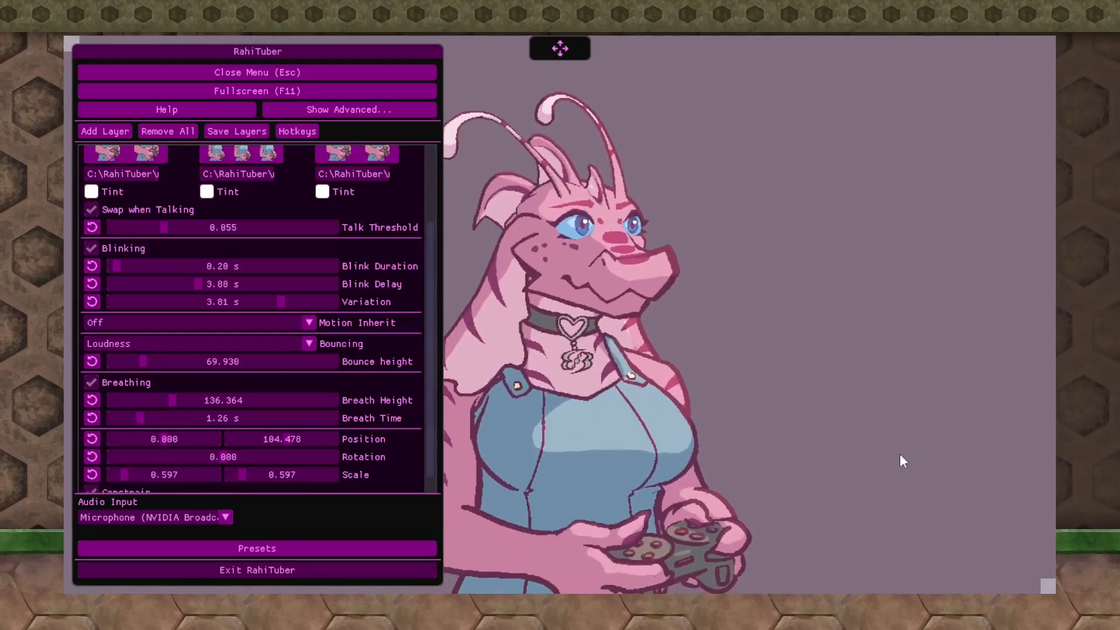
Step: Set the Edie layer's breath time to exactly 4 s and its breath height to exactly 30
double_click(219, 416)
text(4)
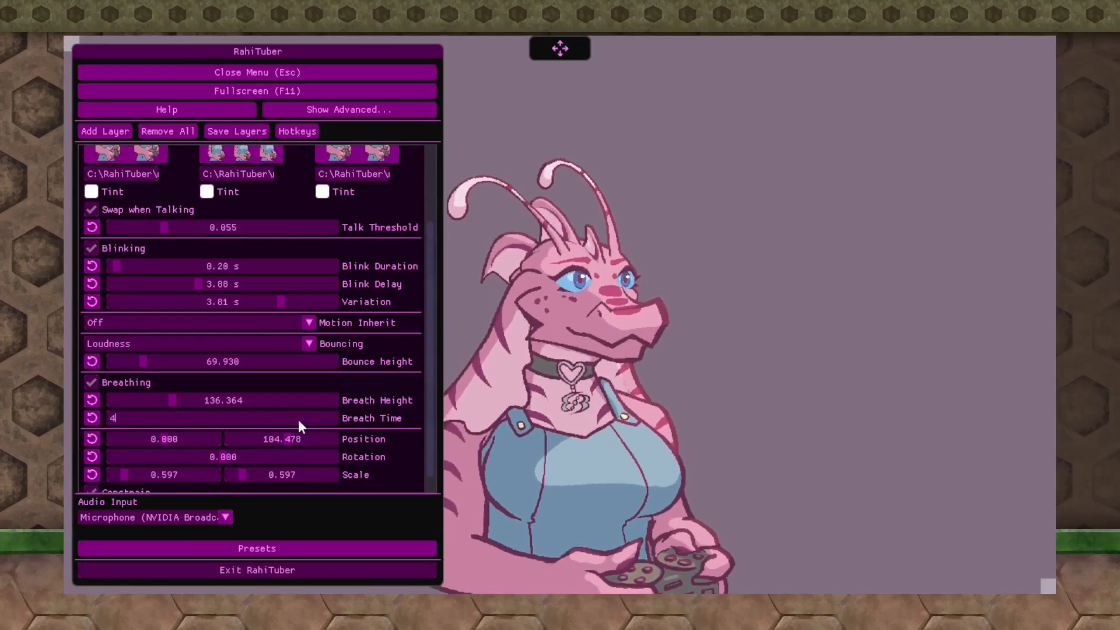
key(Return)
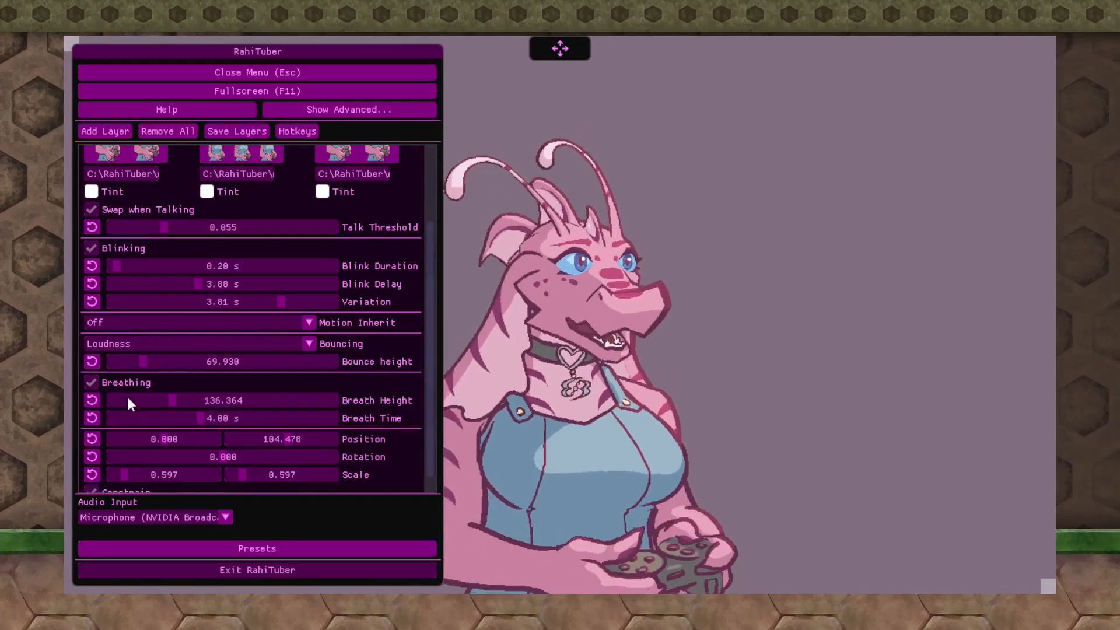
double_click(242, 400)
text(30)
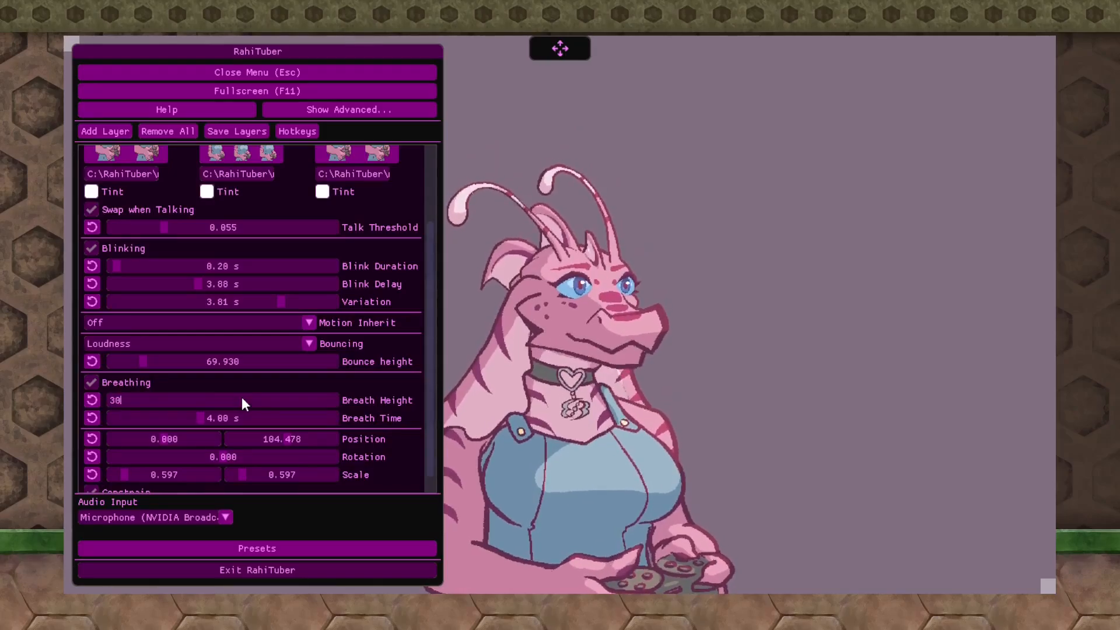
key(Return)
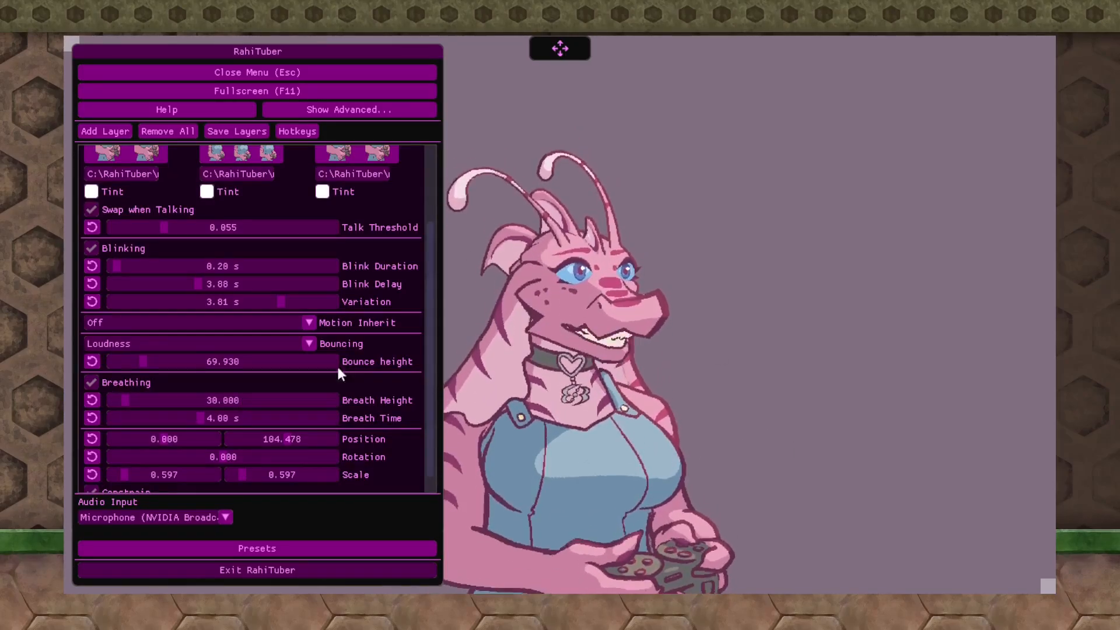
Step: Turn off breathing for the Edie layer and set its bouncing mode to None
scroll(397, 385, down, 1)
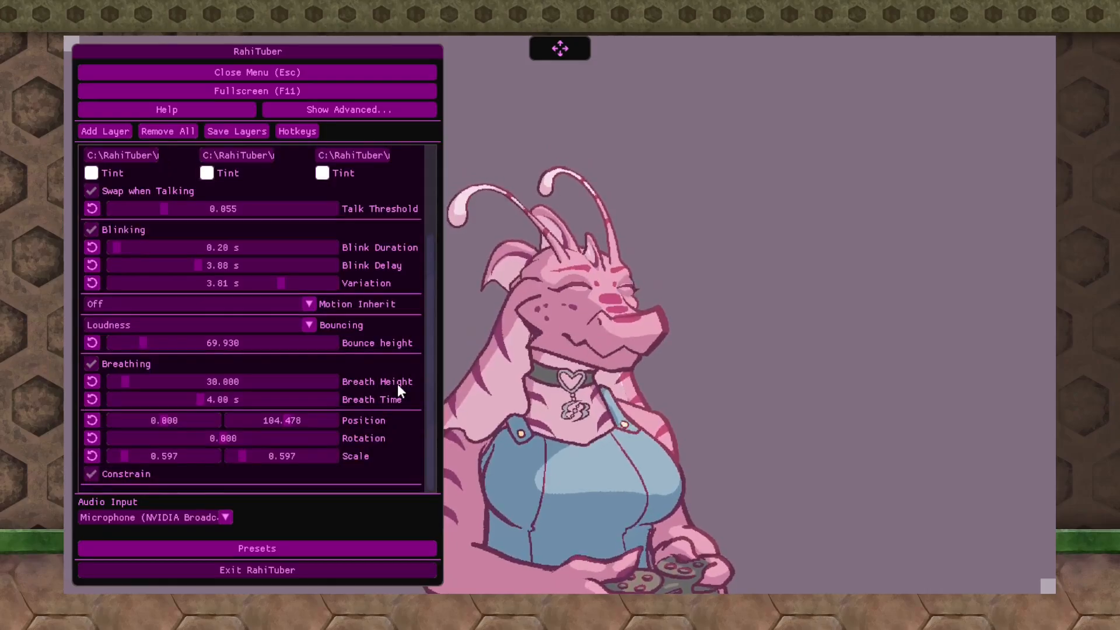
click(92, 364)
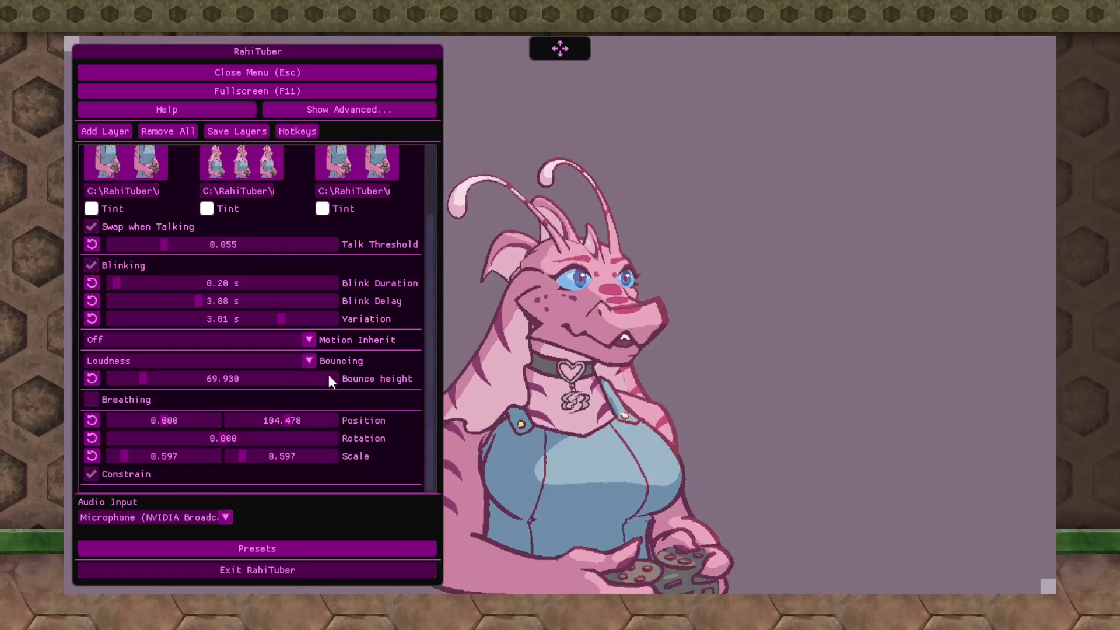
click(274, 362)
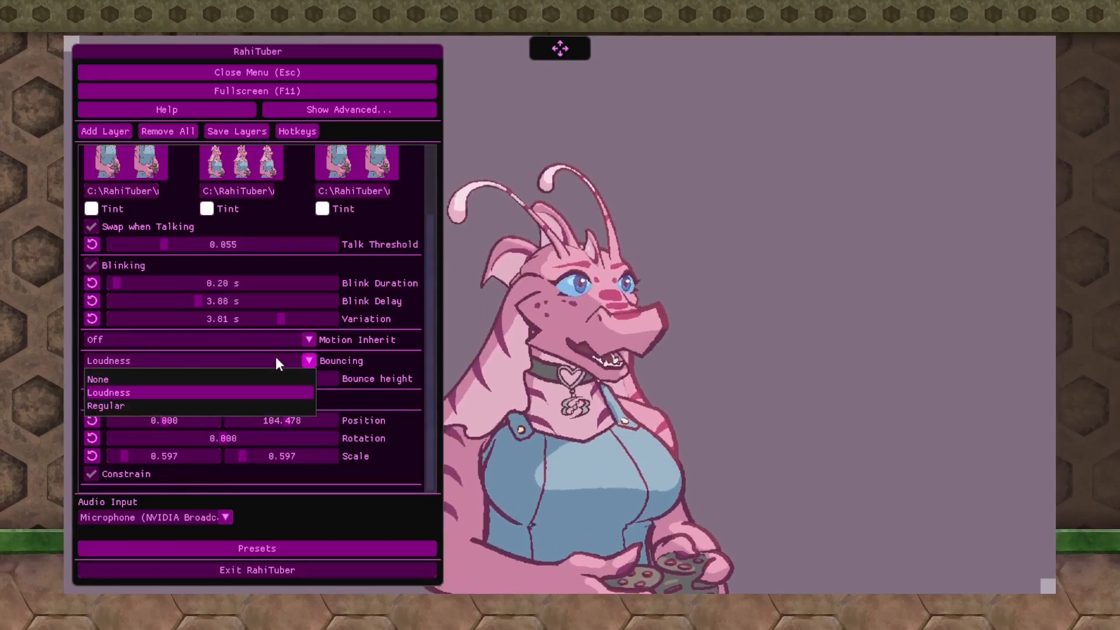
click(103, 377)
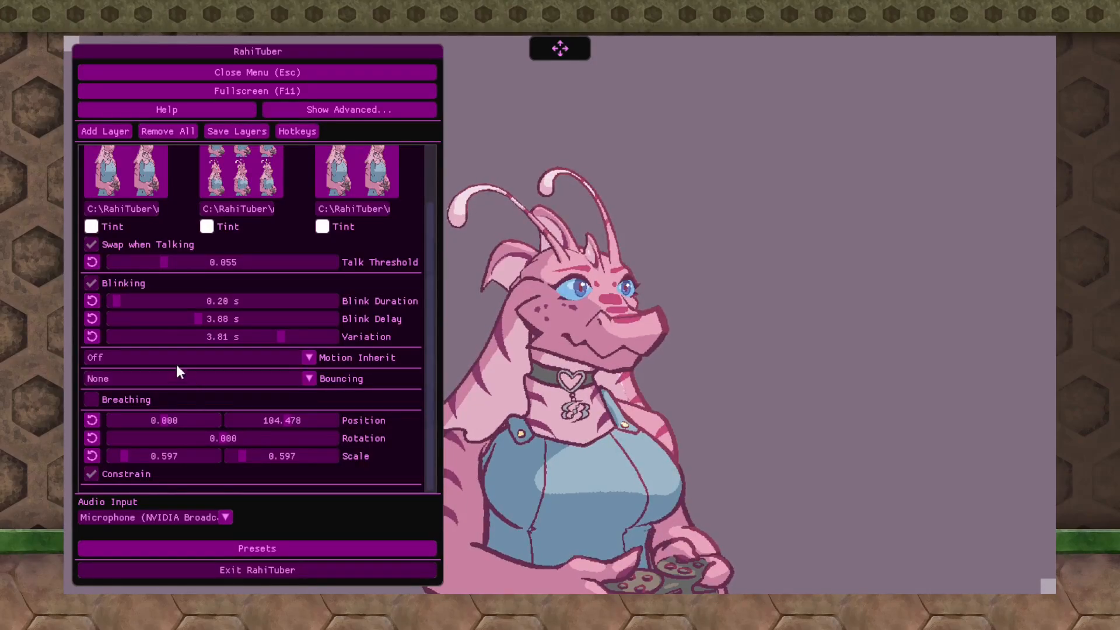
Step: Restore Loudness bouncing on the Edie layer and turn its breathing back on
click(153, 378)
click(134, 409)
click(115, 417)
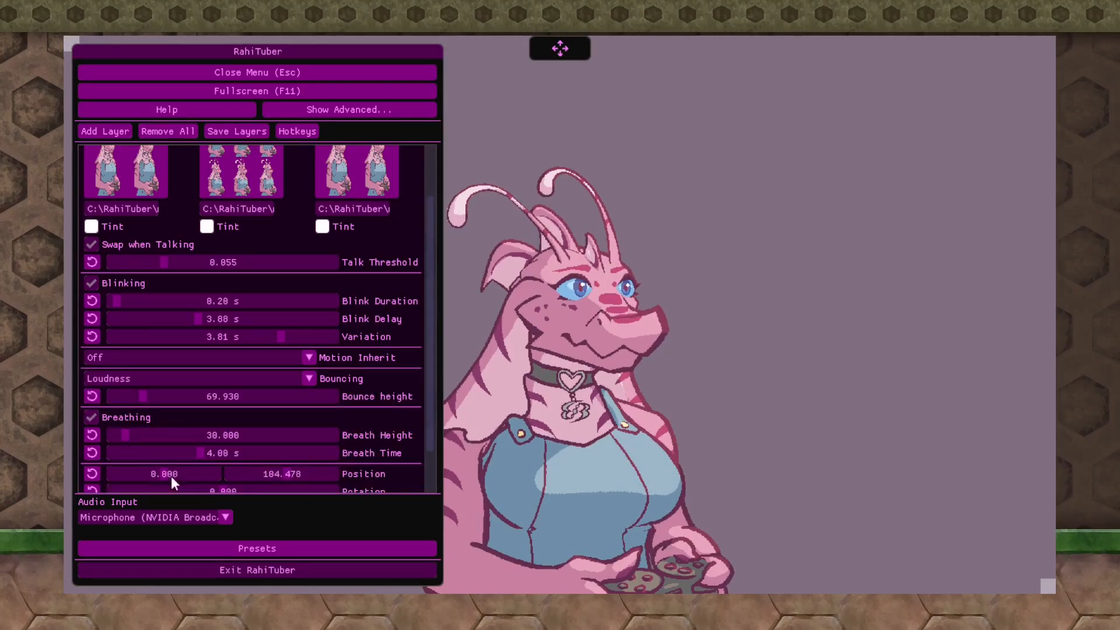
Step: Add a new layer to the avatar and rename it Shades
scroll(402, 409, down, 2)
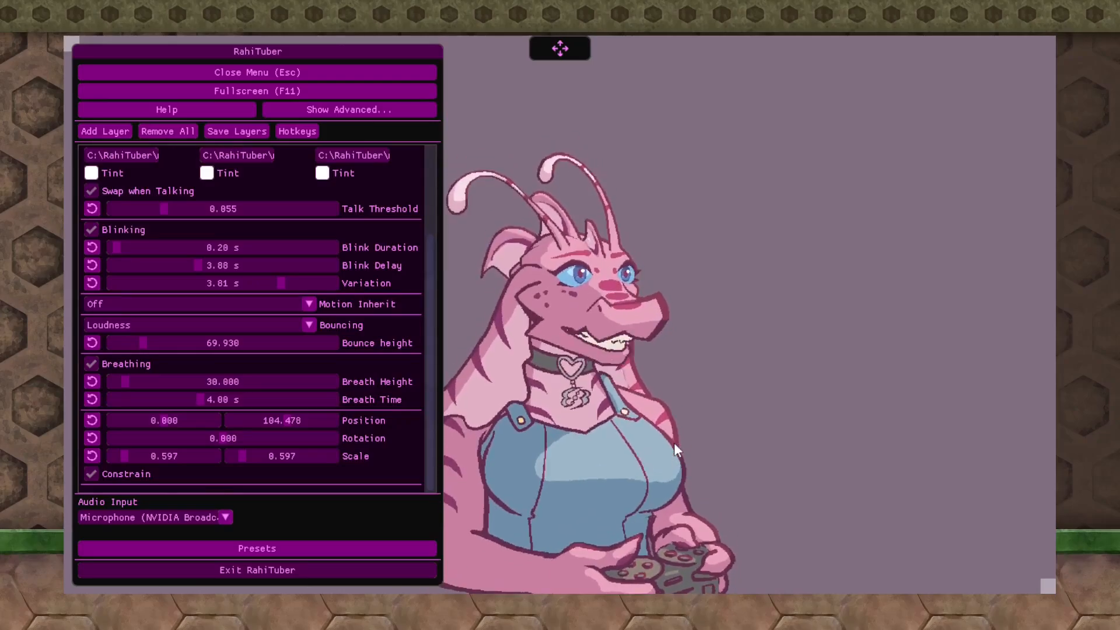
scroll(400, 439, up, 4)
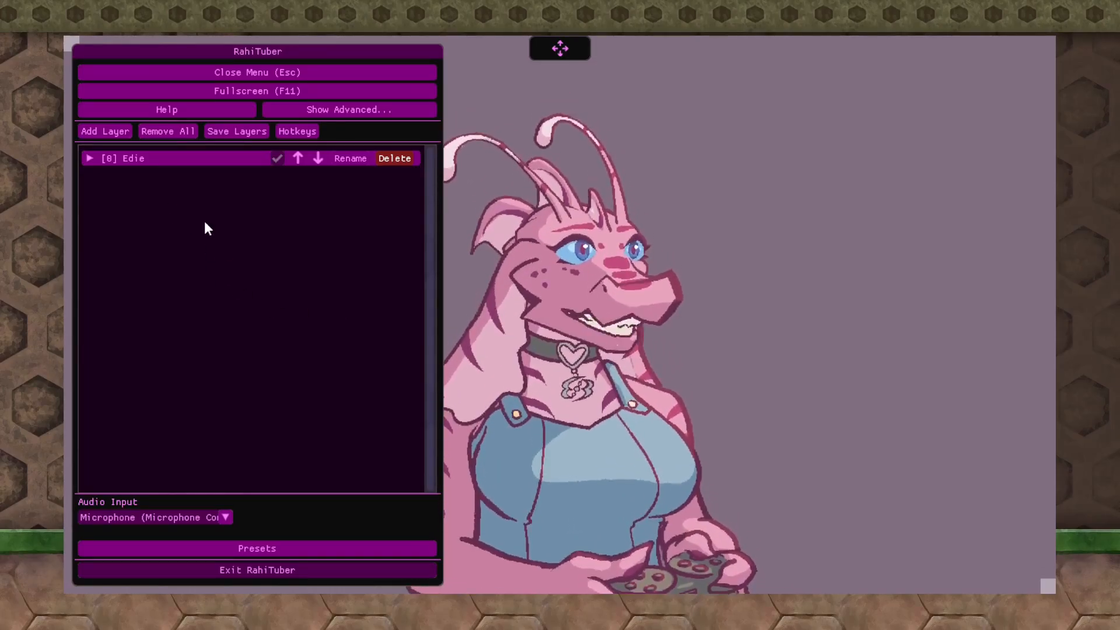
click(114, 135)
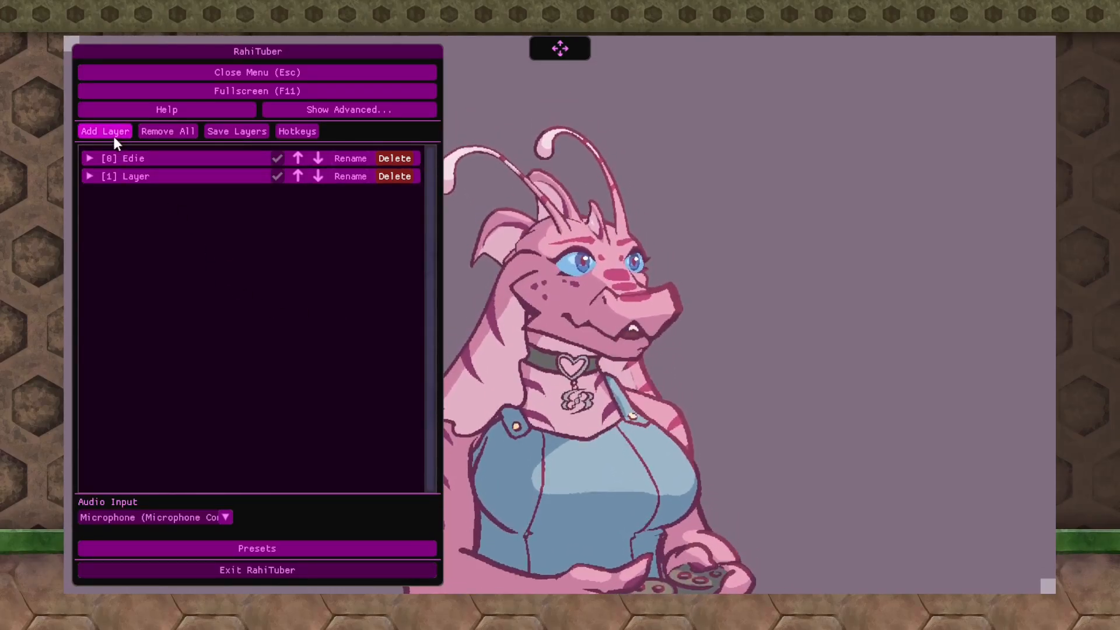
click(142, 178)
click(346, 176)
click(553, 324)
text(Shades)
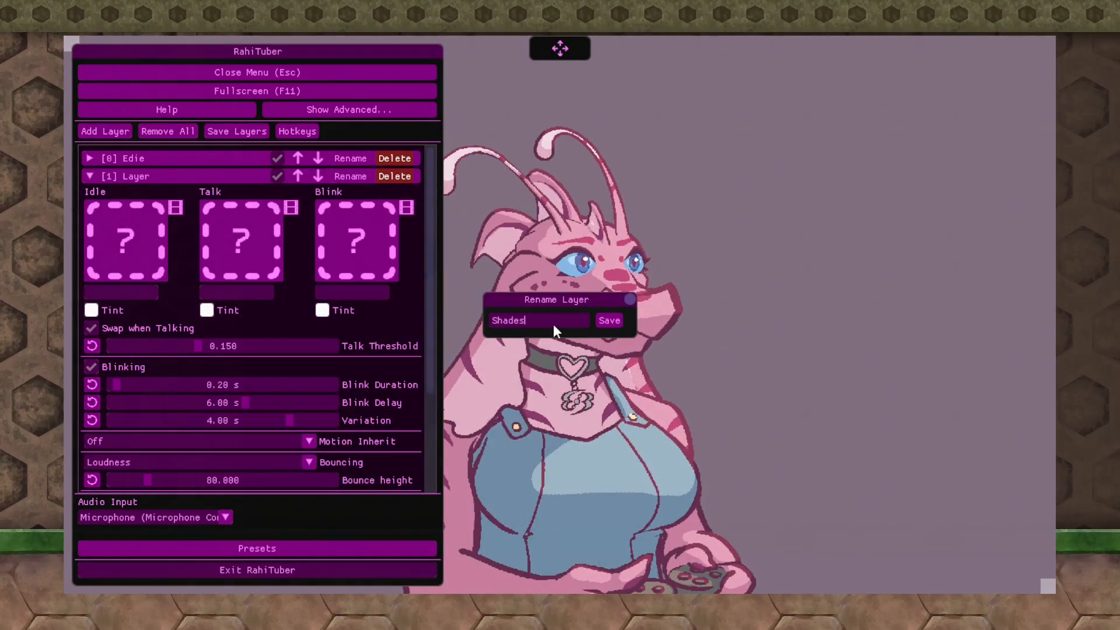
click(603, 324)
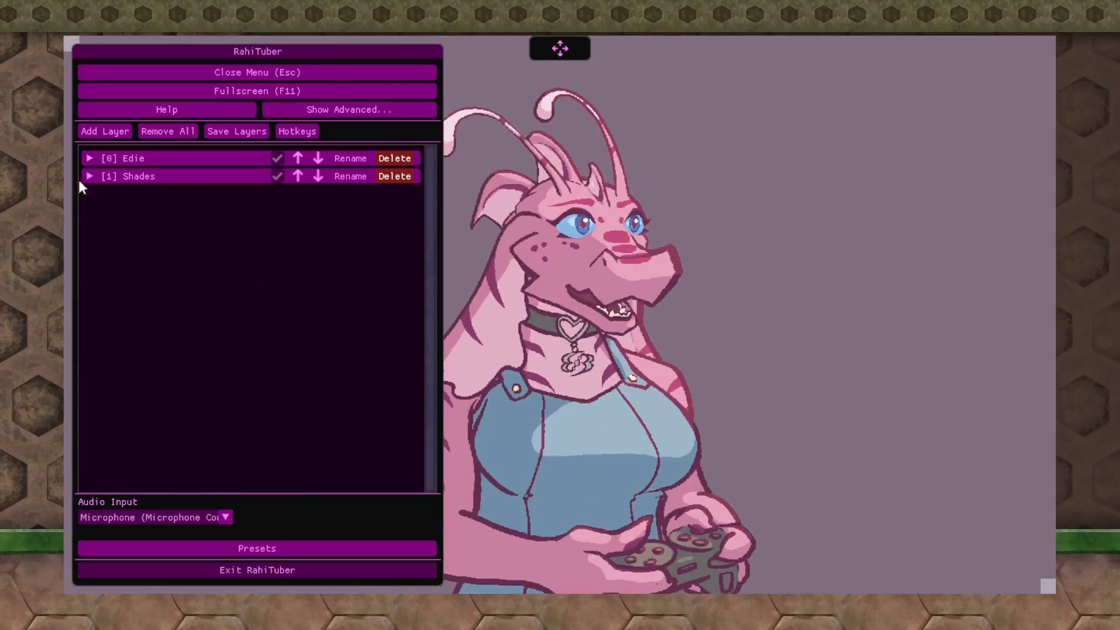
Step: Import the deal-with-it glasses PNG from the my sprites folder as the Shades layer's idle sprite and move the layer above Edie
click(96, 174)
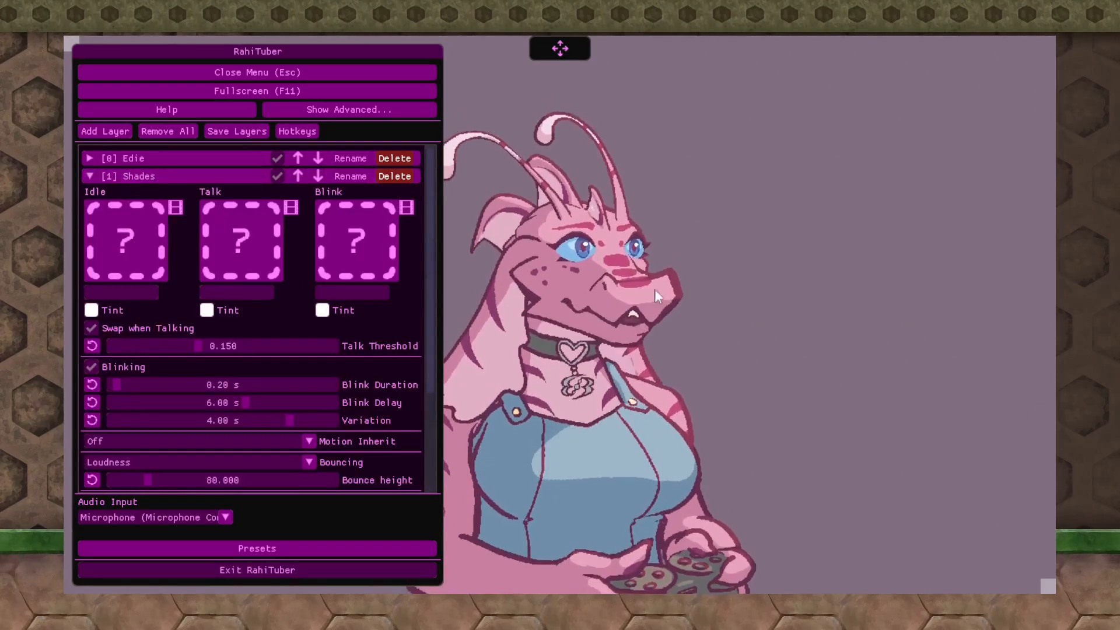
click(126, 242)
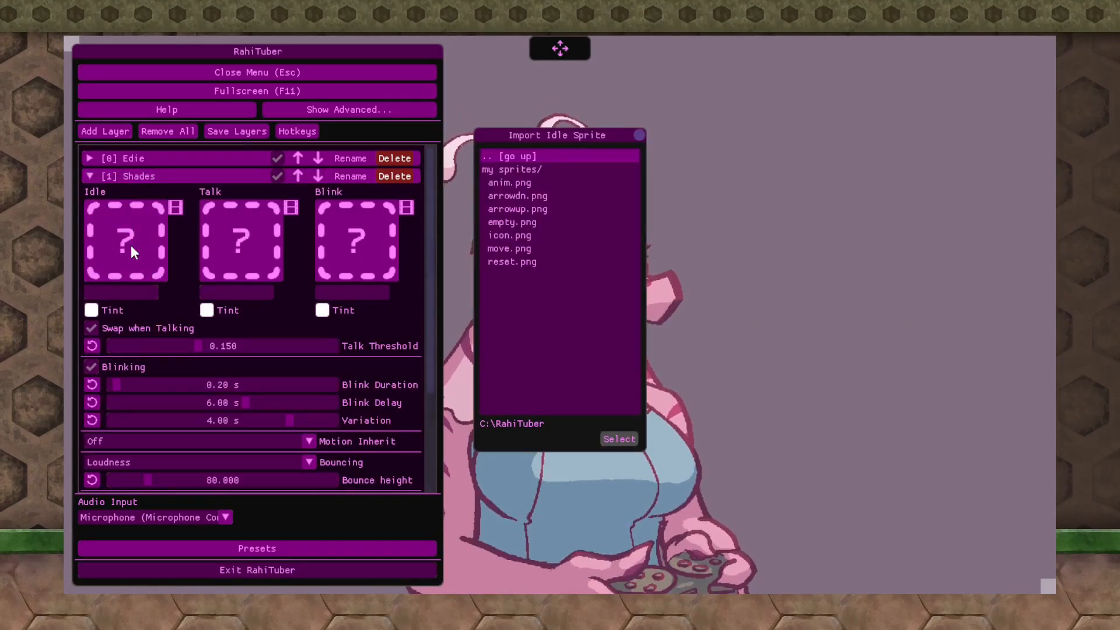
click(520, 169)
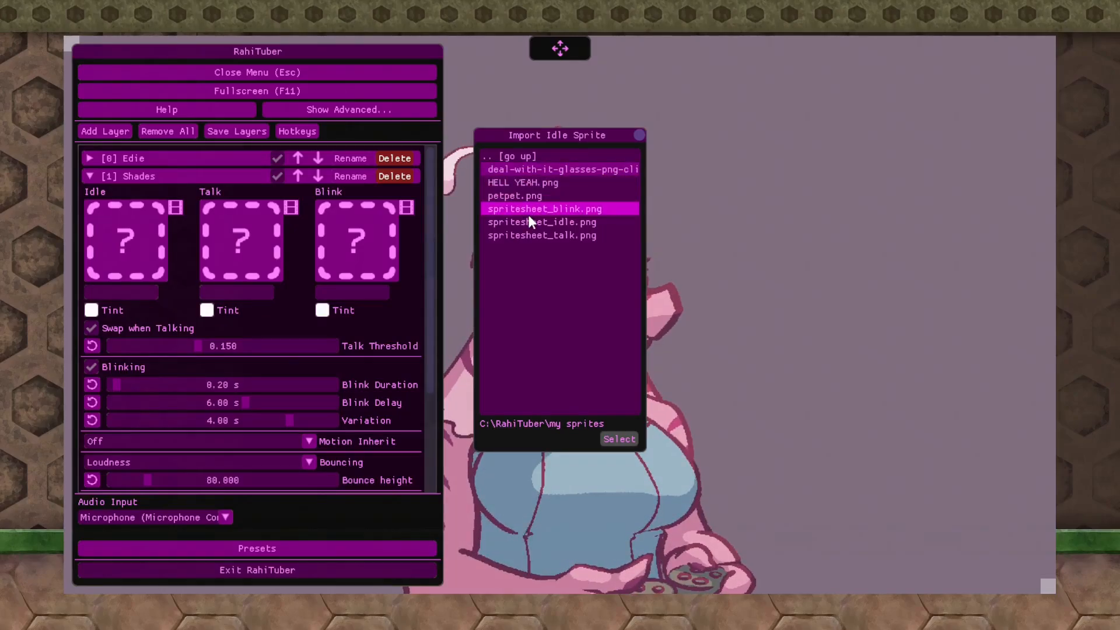
click(537, 169)
click(622, 462)
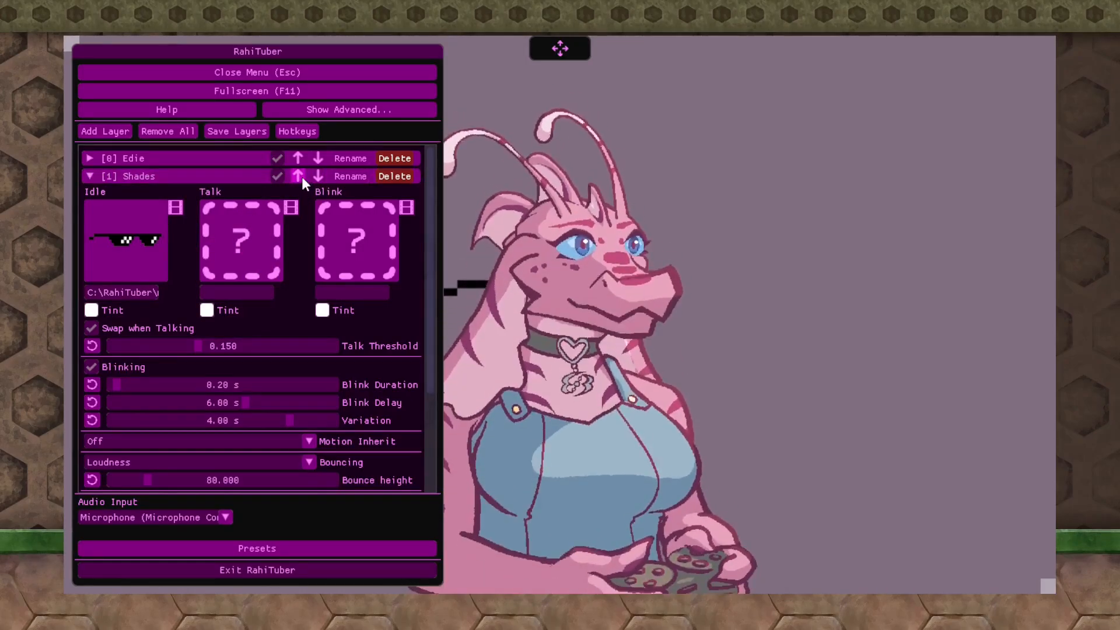
click(298, 176)
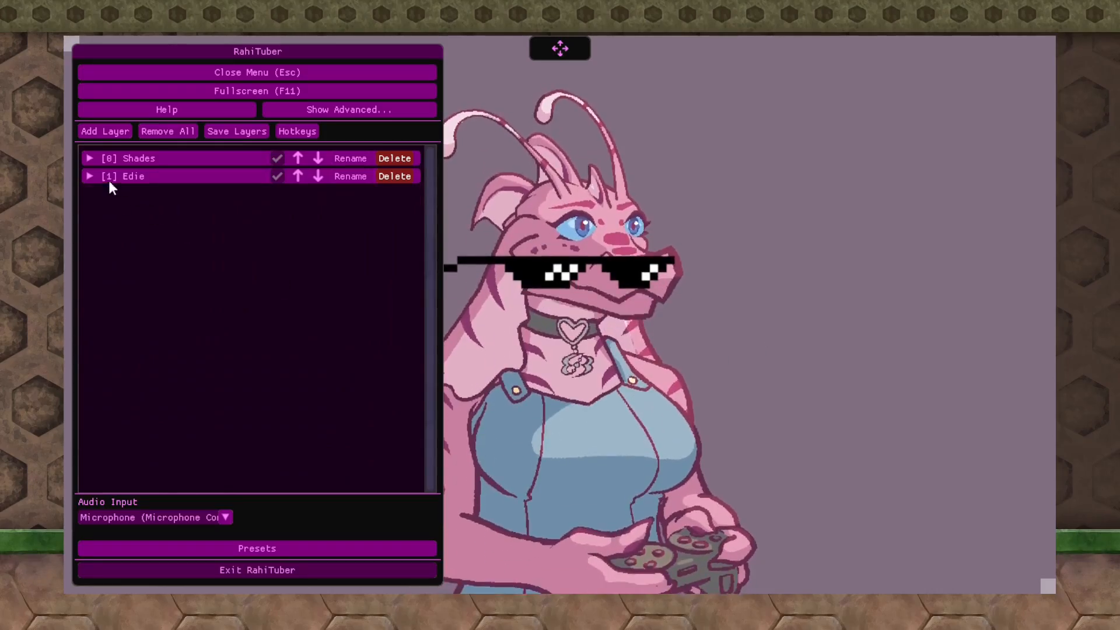
Step: Disable swapping when talking and blinking for the Shades layer
click(91, 158)
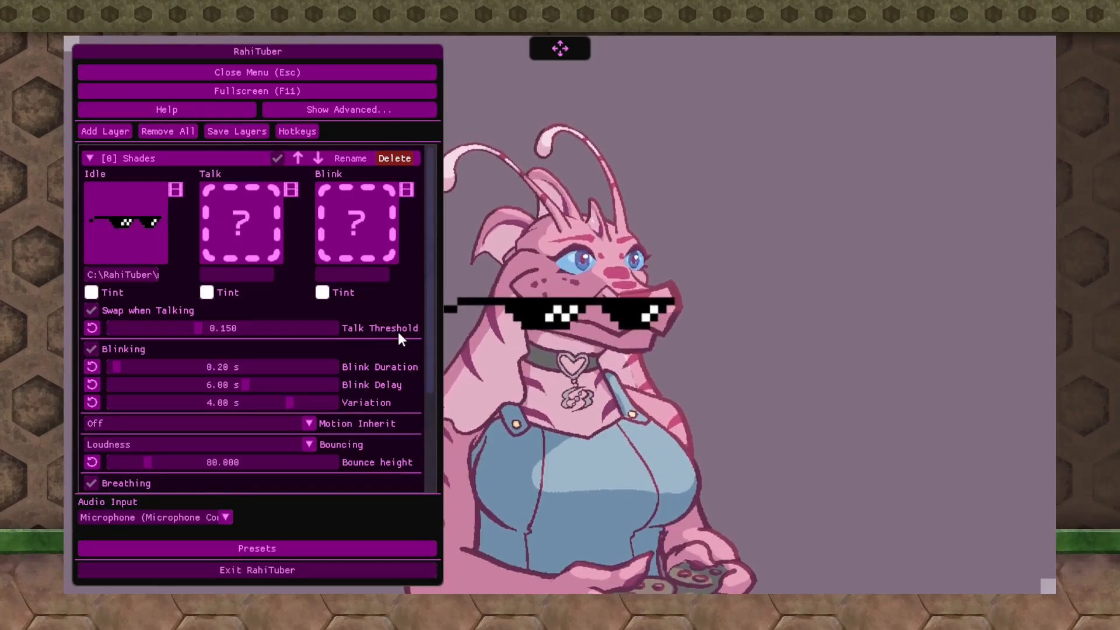
click(91, 311)
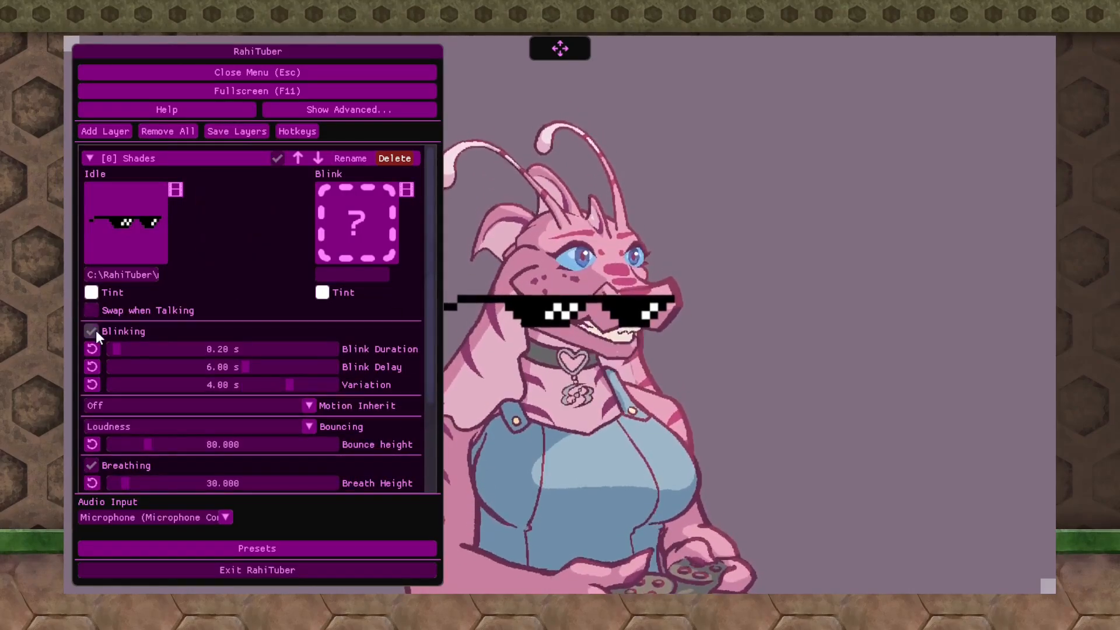
click(93, 330)
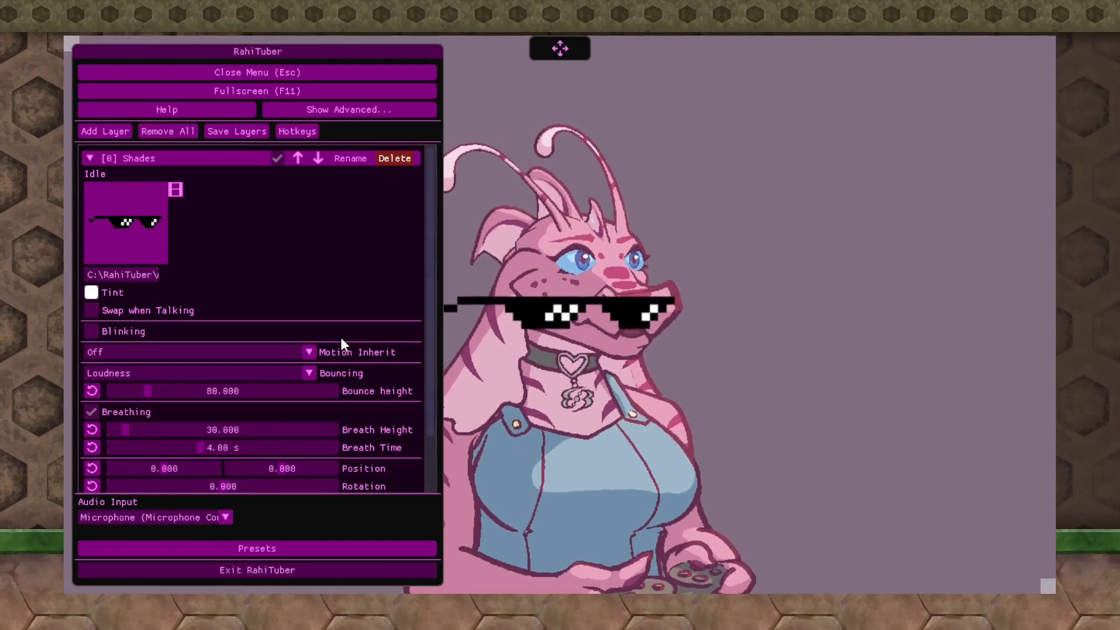
Step: Raise the Shades layer's bounce height to about 246.5 and make the layer inherit its motion from Edie
click(221, 392)
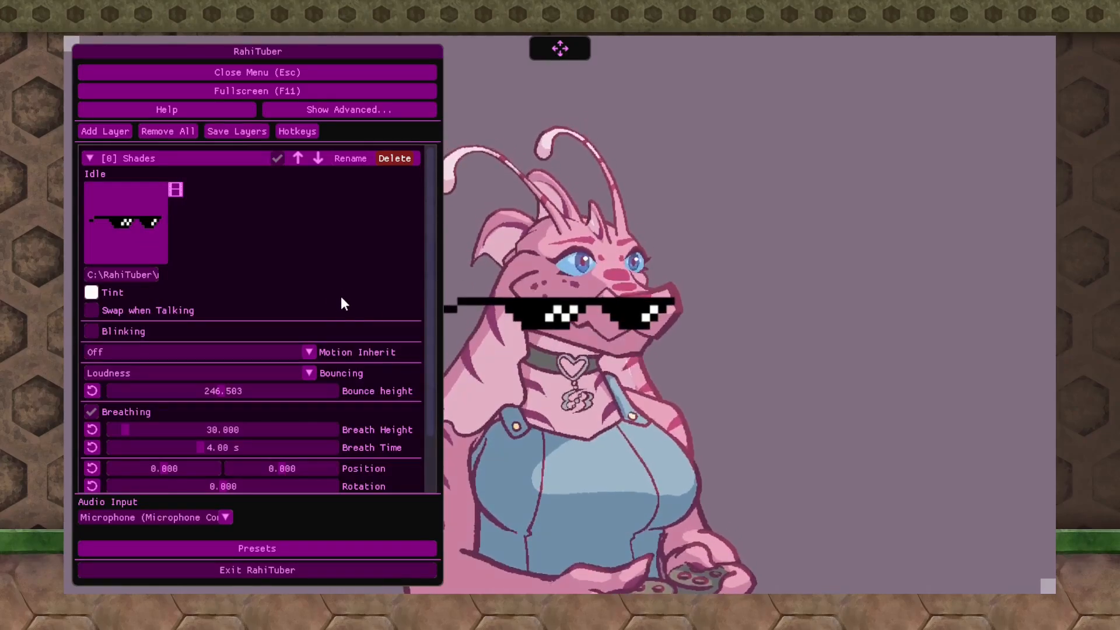
click(300, 351)
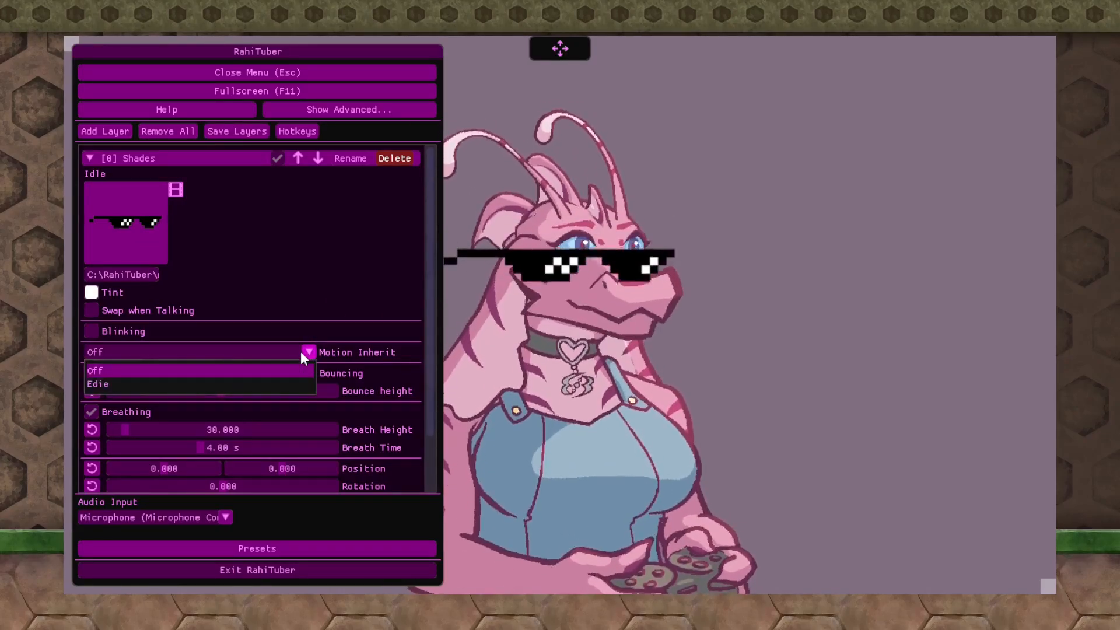
click(103, 381)
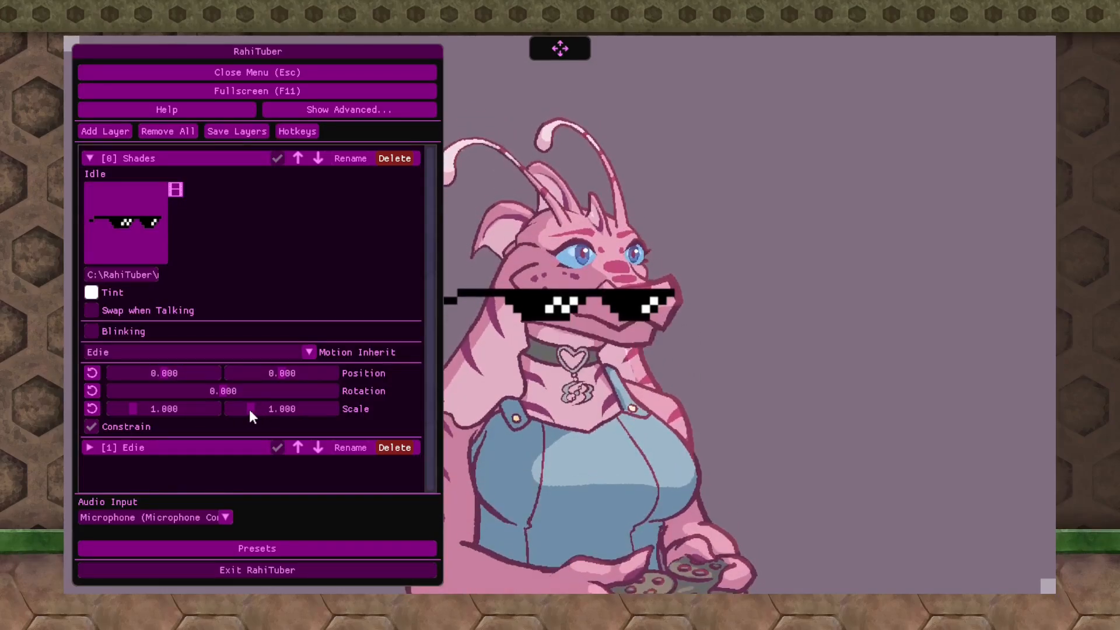
Step: Position the Shades layer over the avatar's eyes at about X 14.9, Y -59.7, and hide the layer
drag(276, 370, 279, 372)
drag(164, 374, 164, 373)
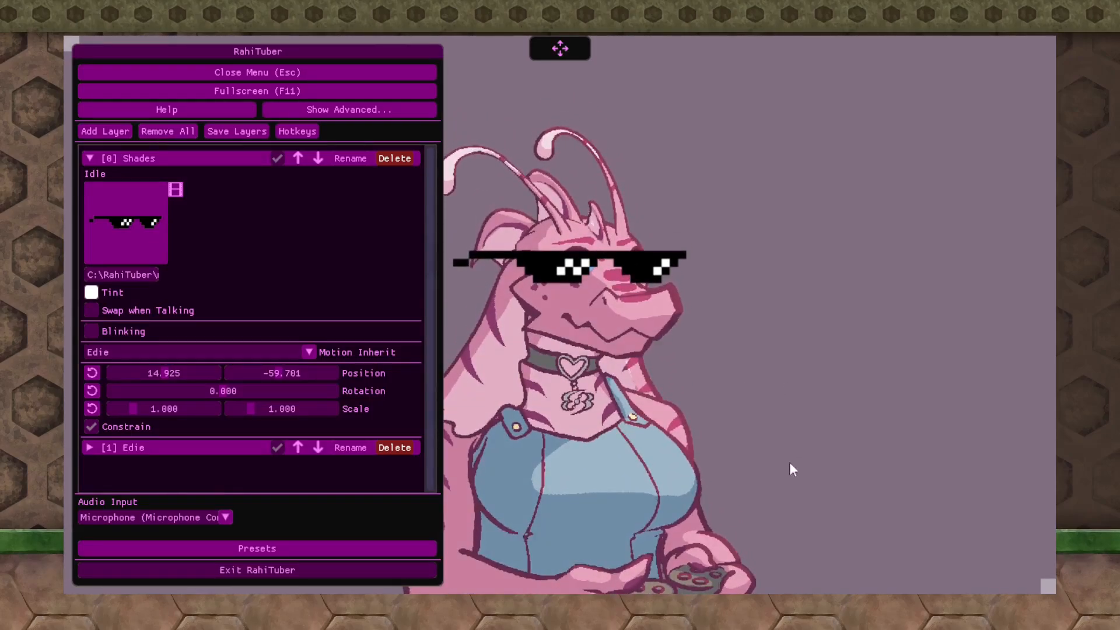
click(89, 158)
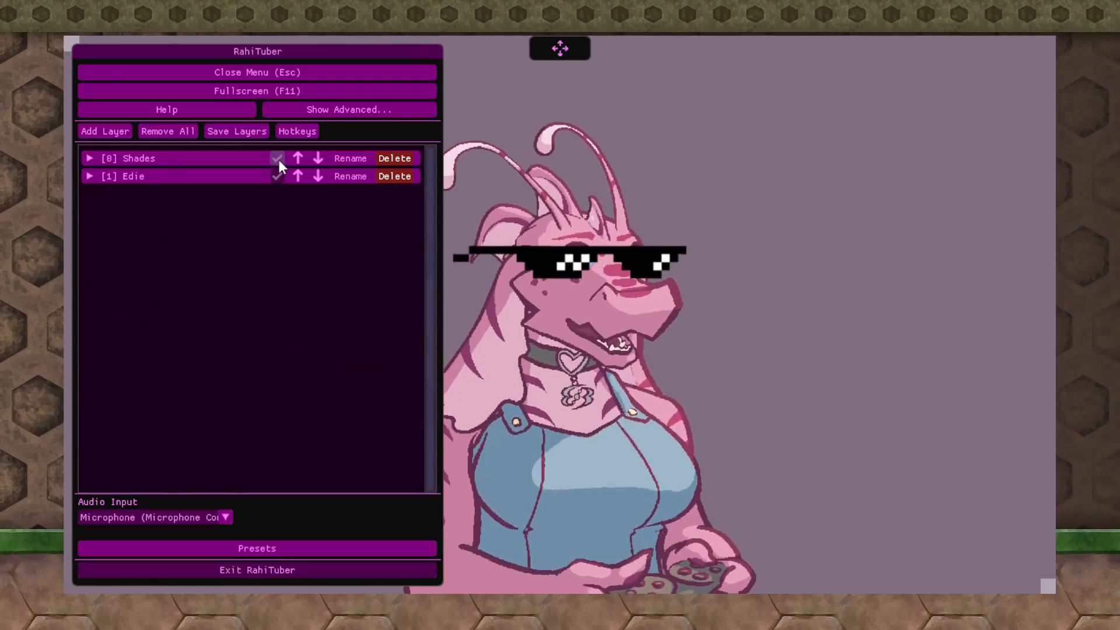
click(278, 158)
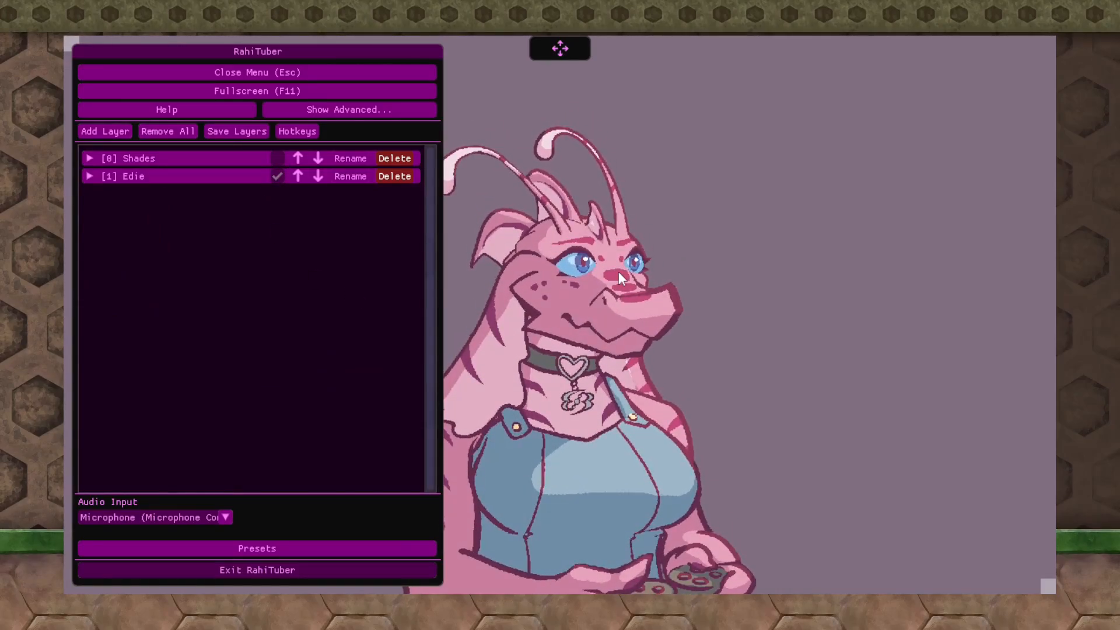
Step: Add a layer visibility hotkey and record S as its trigger key
click(276, 159)
click(276, 159)
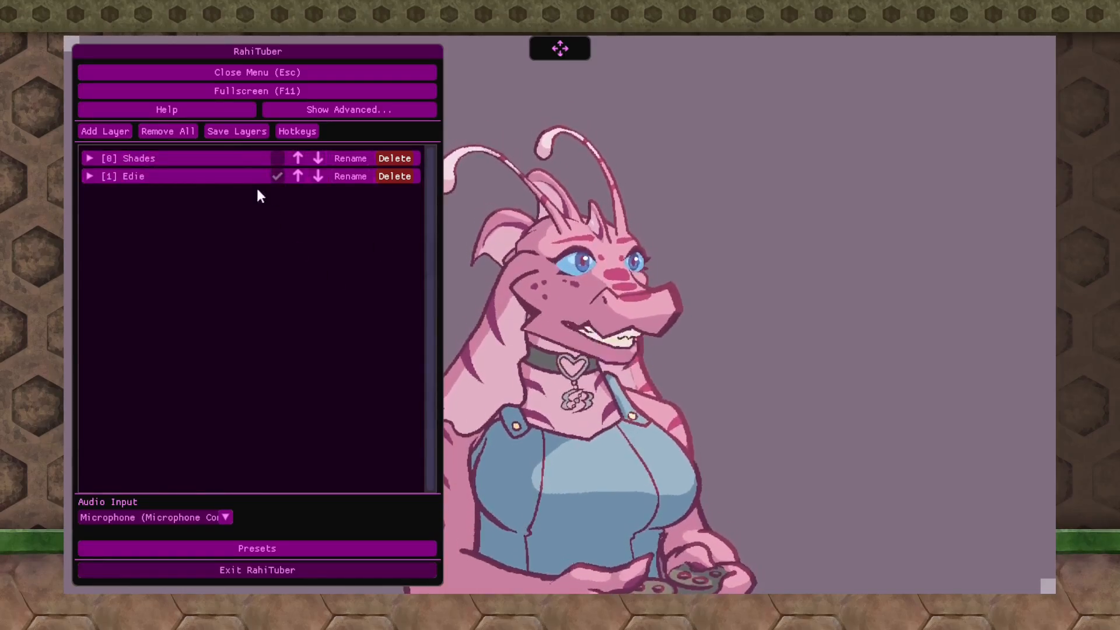
click(295, 131)
click(425, 214)
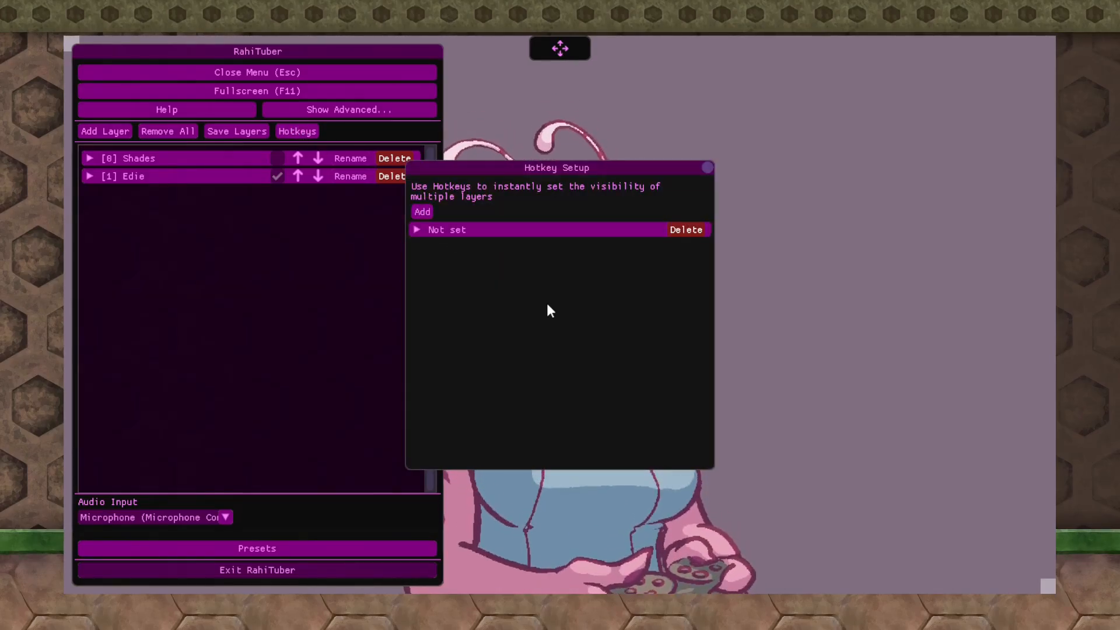
click(419, 229)
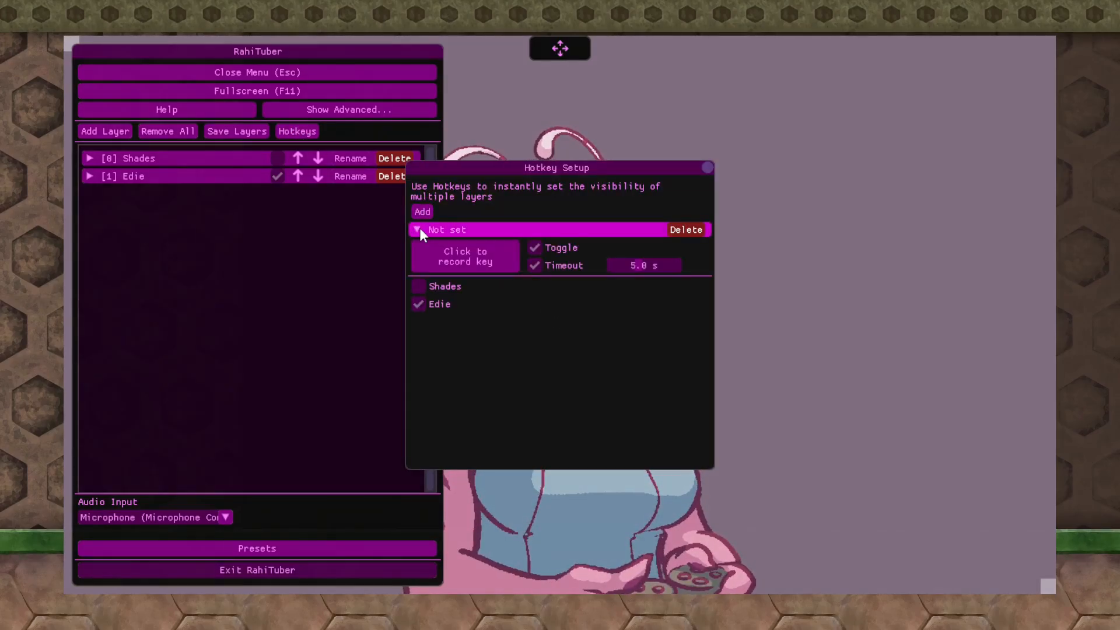
click(476, 258)
key(s)
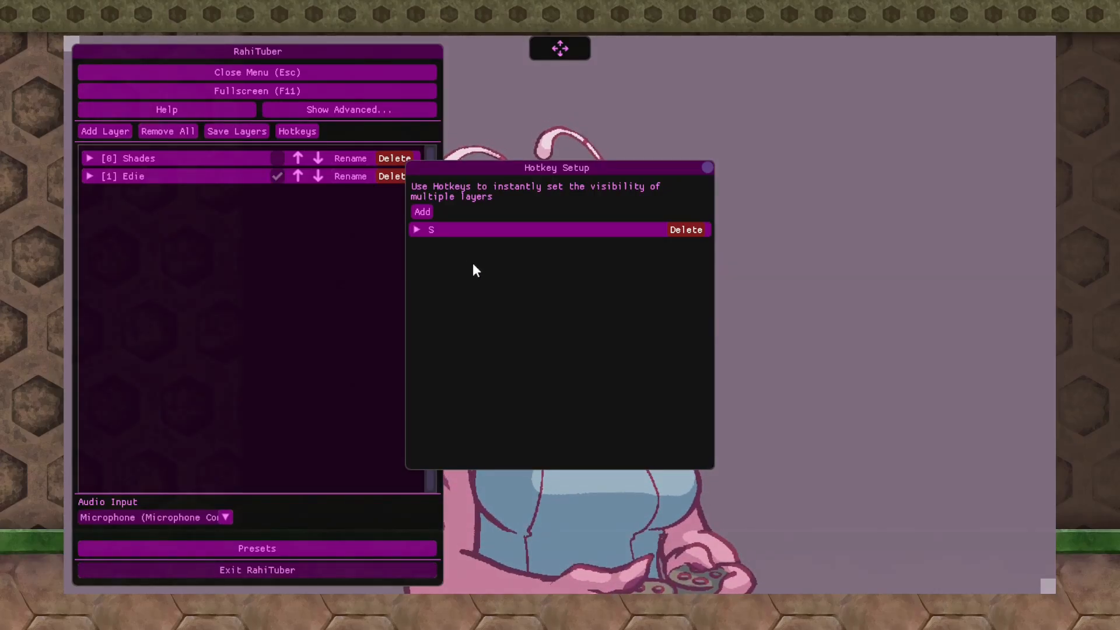
Step: Re-record the S hotkey's trigger as the combination Ctrl+S
click(415, 230)
click(473, 259)
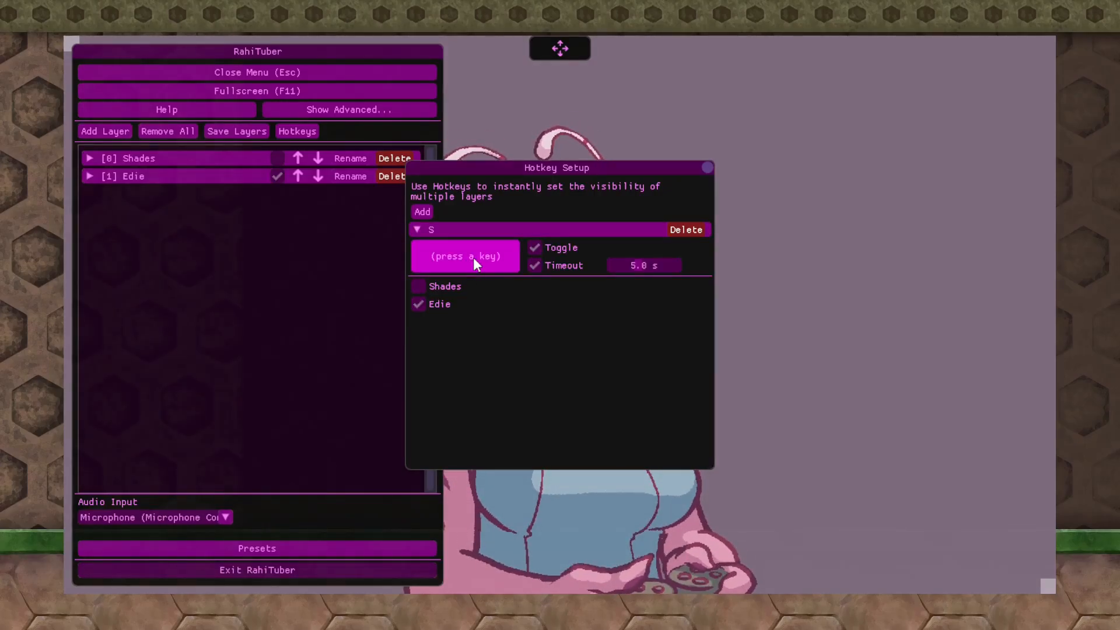
key(ctrl+s)
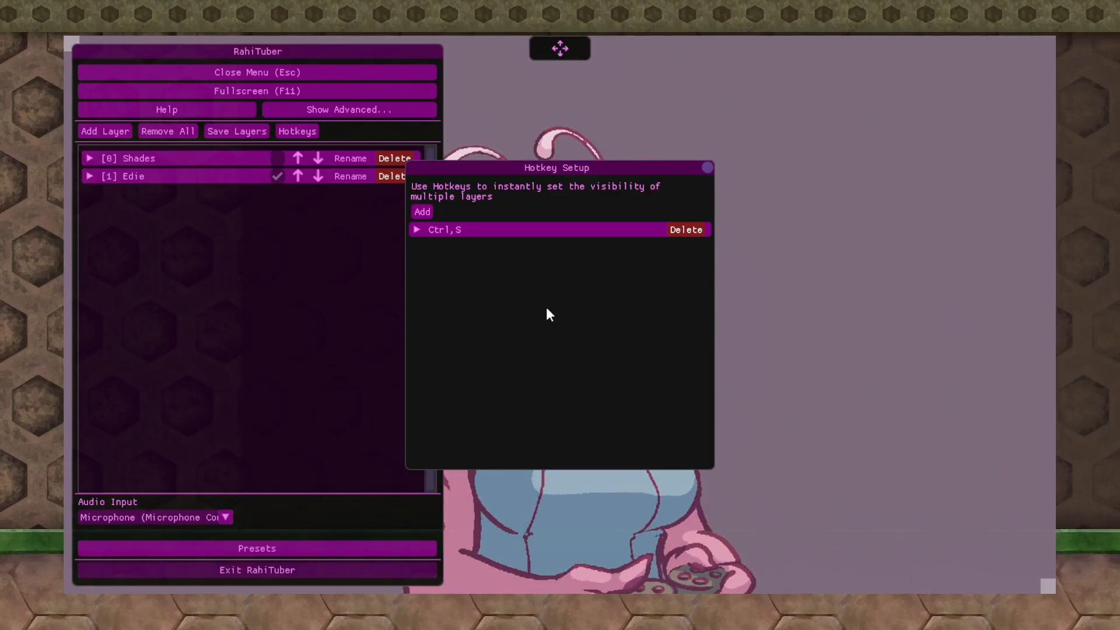
click(427, 234)
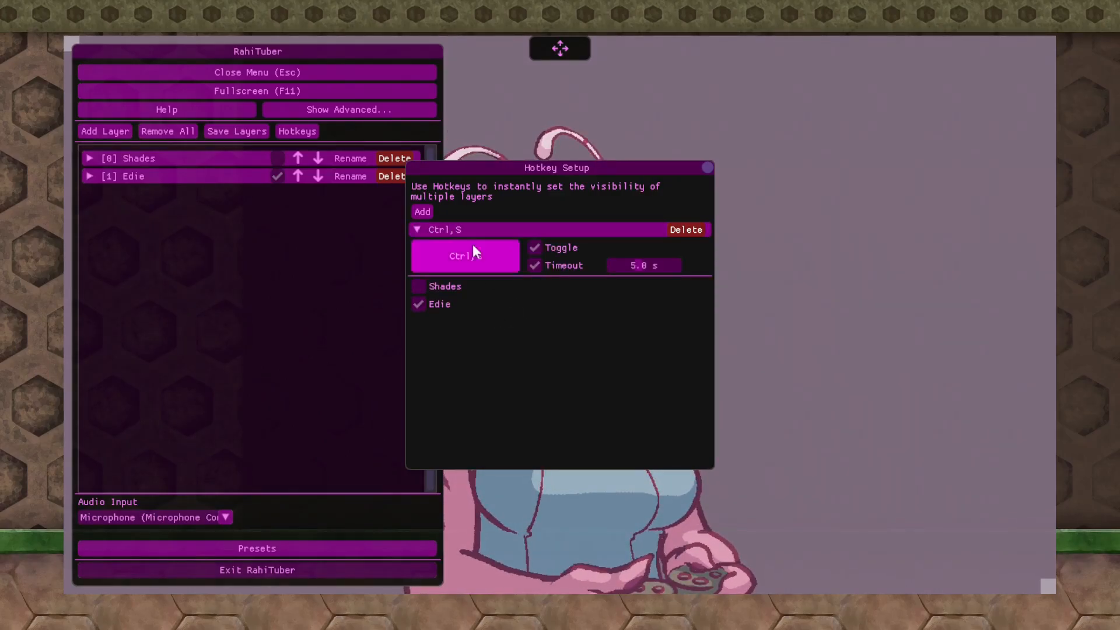
drag(549, 171, 296, 256)
click(455, 254)
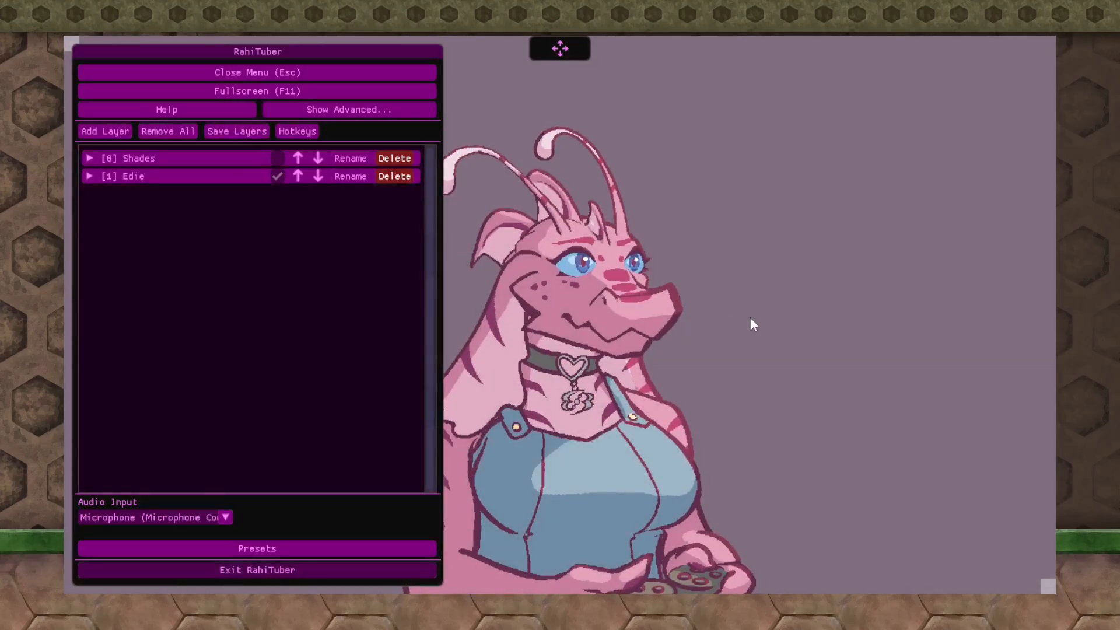
Step: Include the Shades layer alongside Edie in the Ctrl+S hotkey's visible layers and trigger the hotkey
click(294, 132)
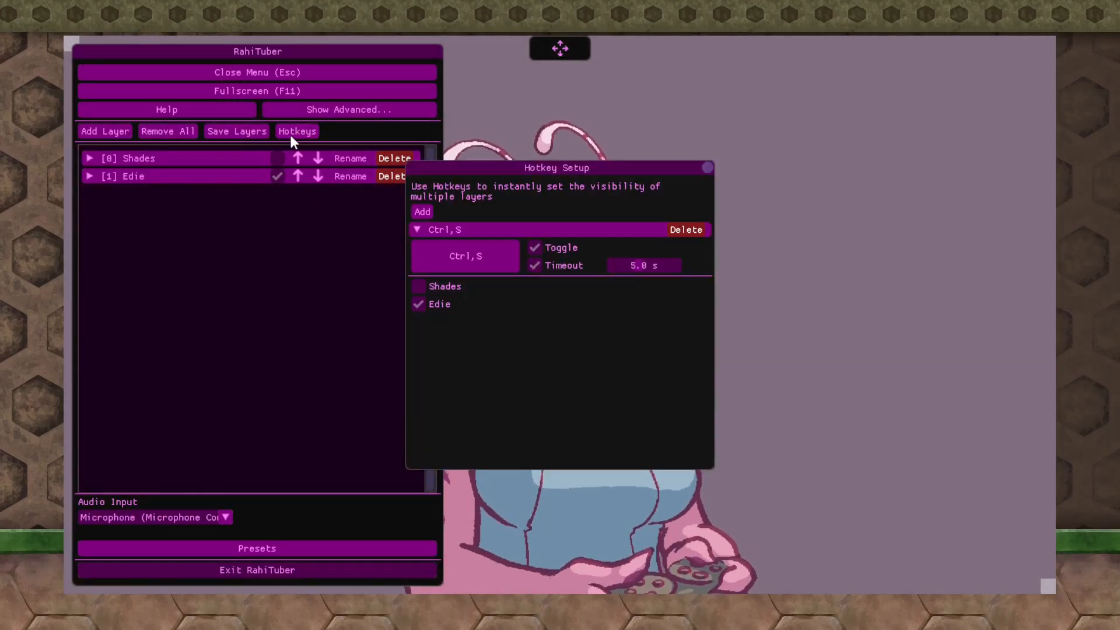
click(419, 286)
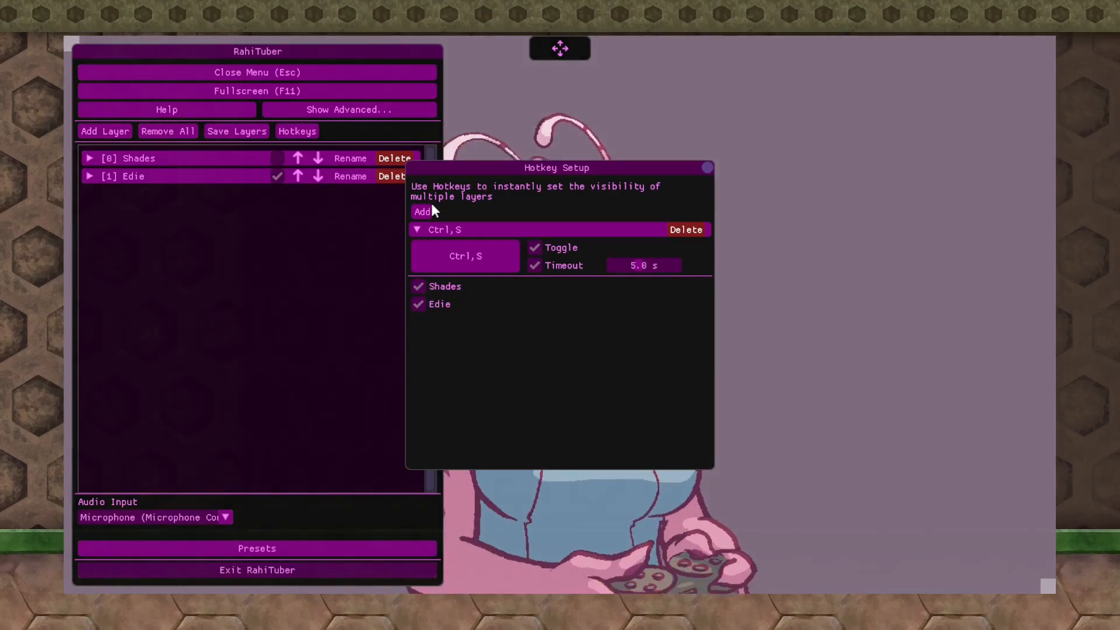
click(708, 167)
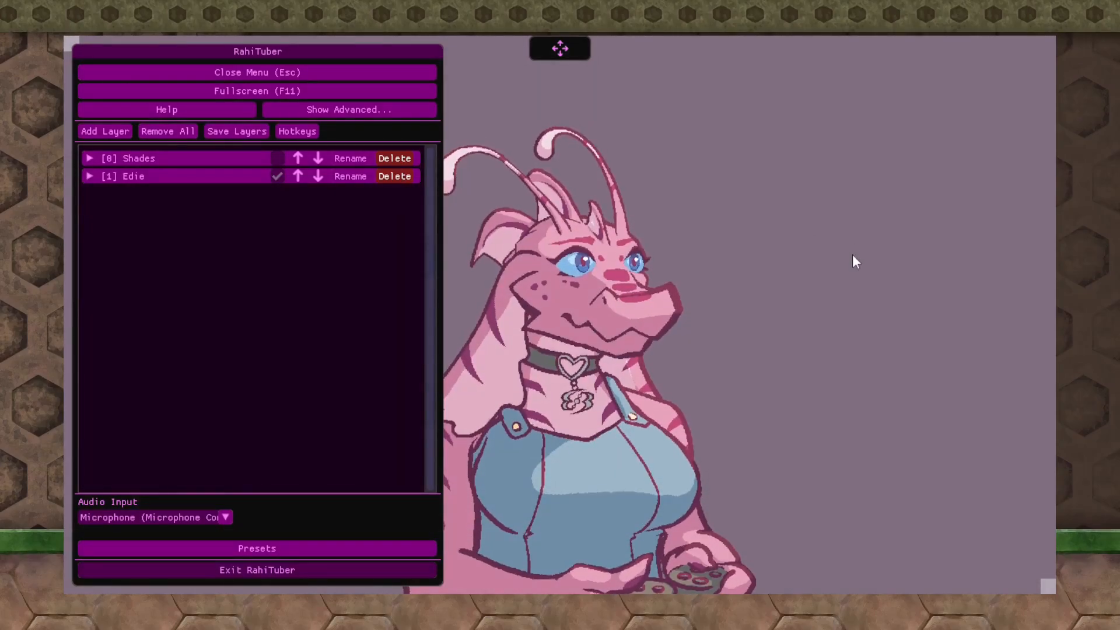
key(F1)
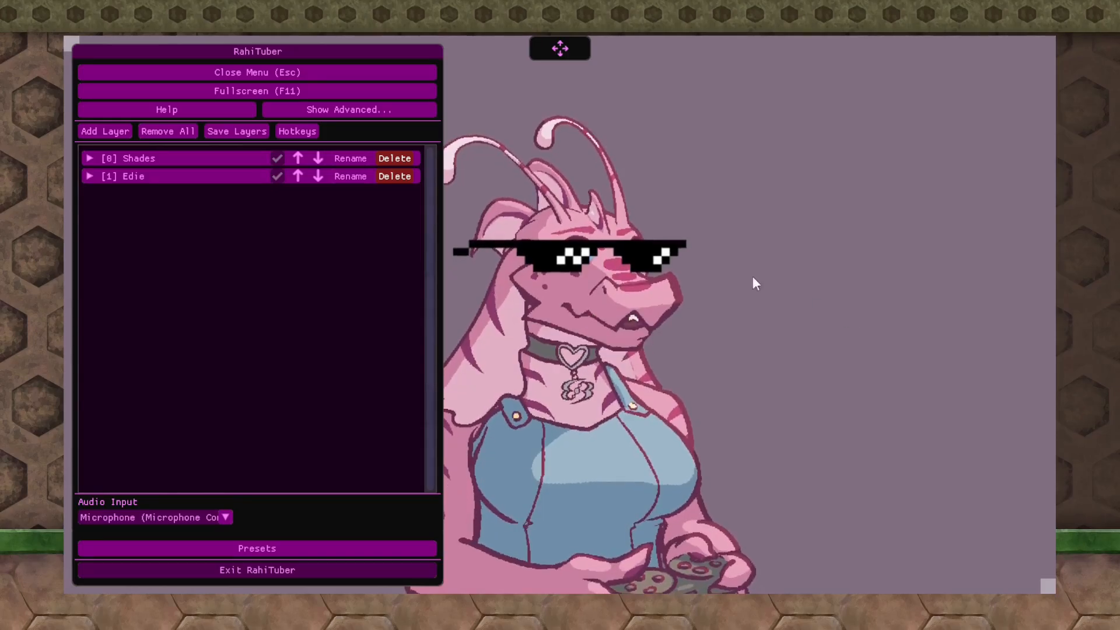
Step: Test switching the Shades on and off repeatedly with the Ctrl+S hotkey, with the hotkey setup moved clear of the avatar
click(299, 133)
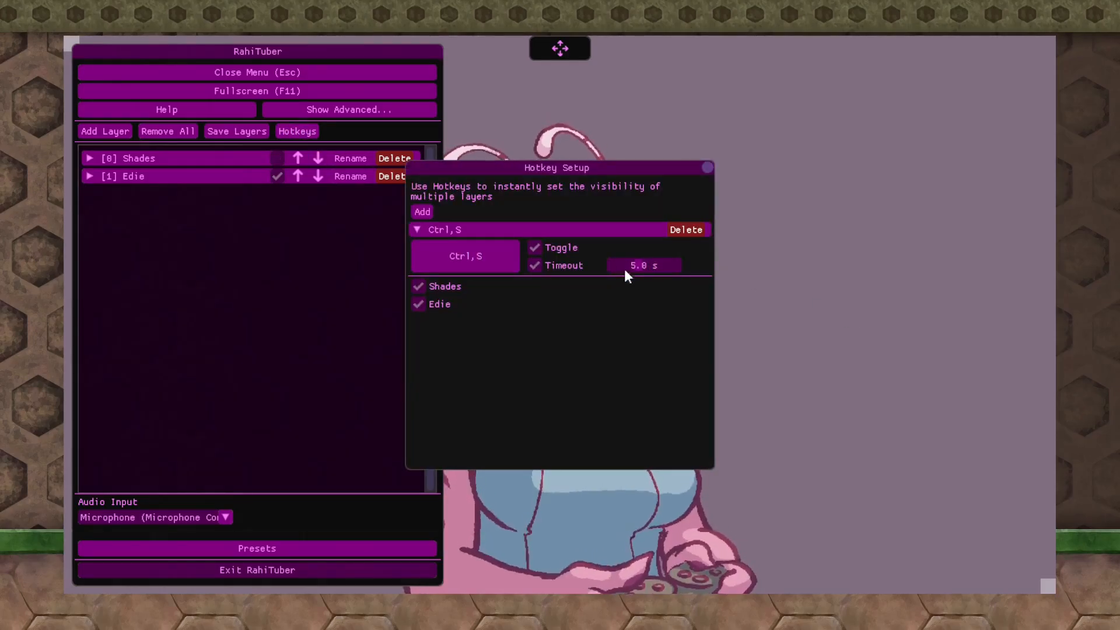
drag(561, 167, 278, 212)
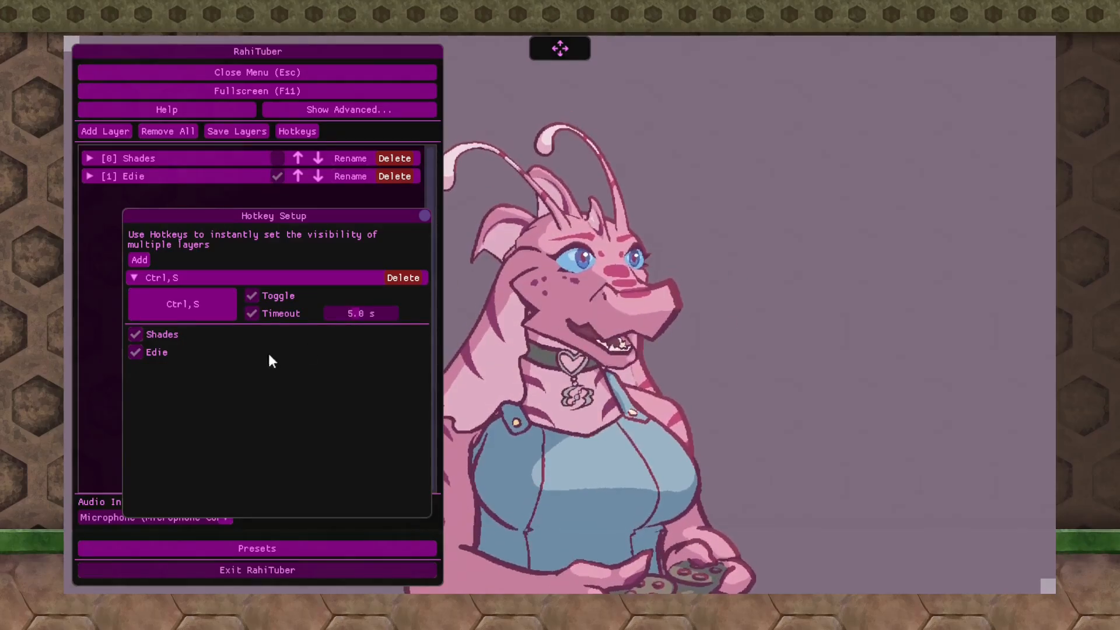
key(ctrl+s)
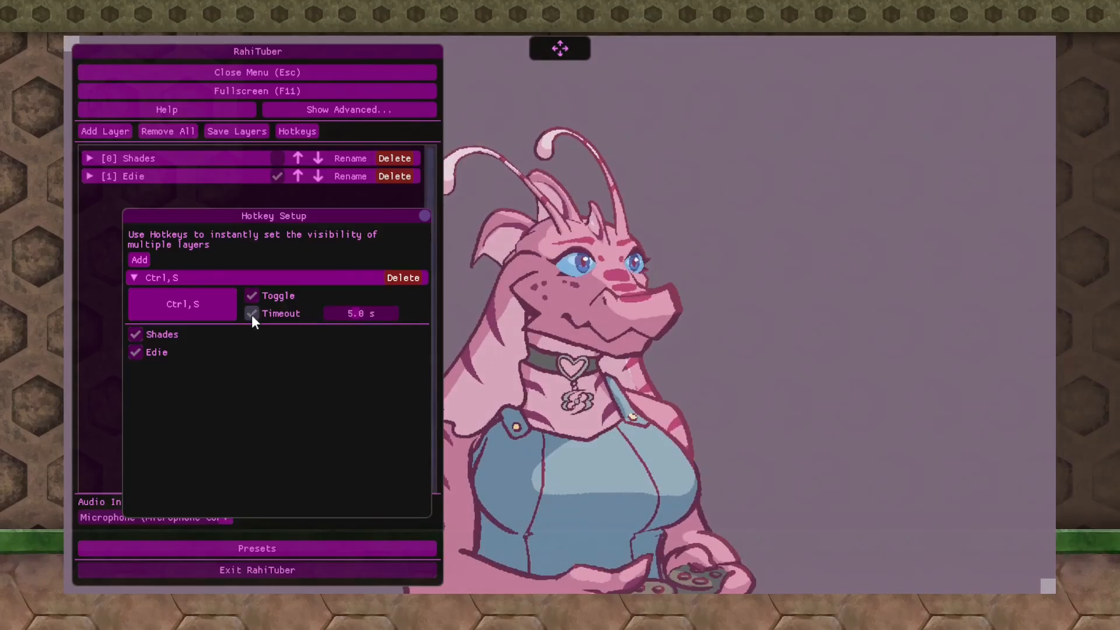
click(252, 296)
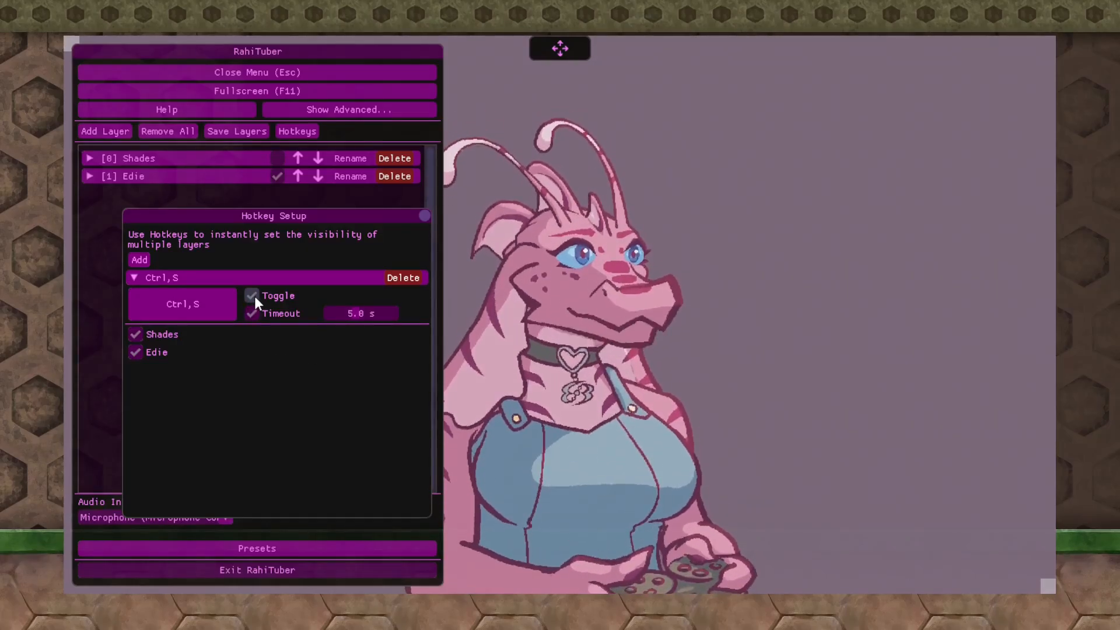
key(ctrl+s)
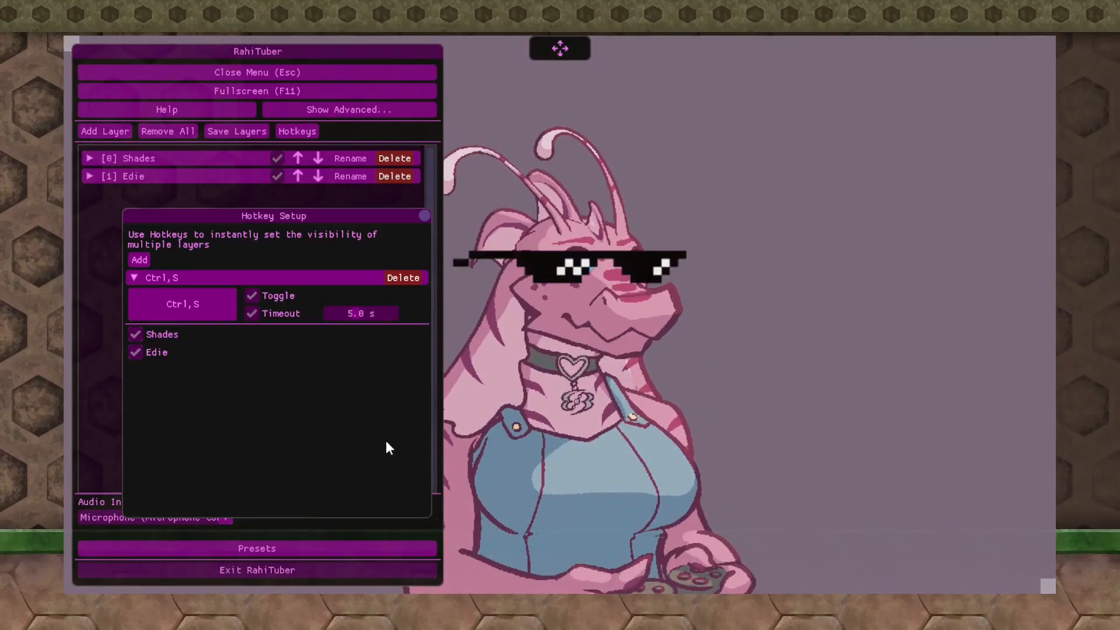
key(ctrl+s)
key(ctrl+s)
key(ctrl+s)
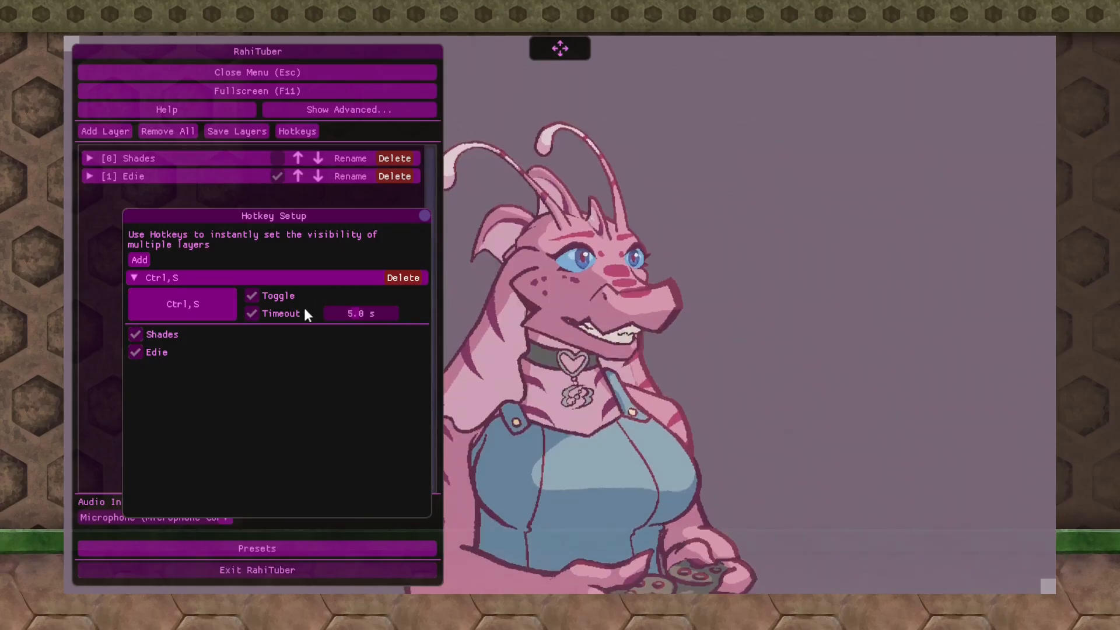
Step: Try the Ctrl+S hotkey with Toggle and Timeout disabled, and re-enable both options
click(249, 298)
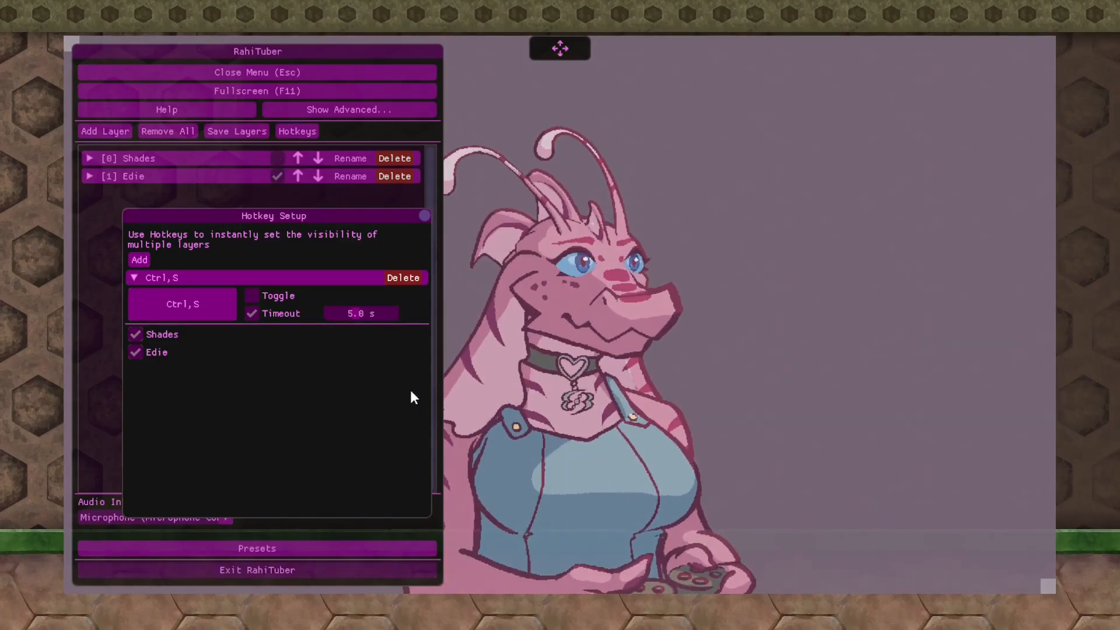
click(251, 314)
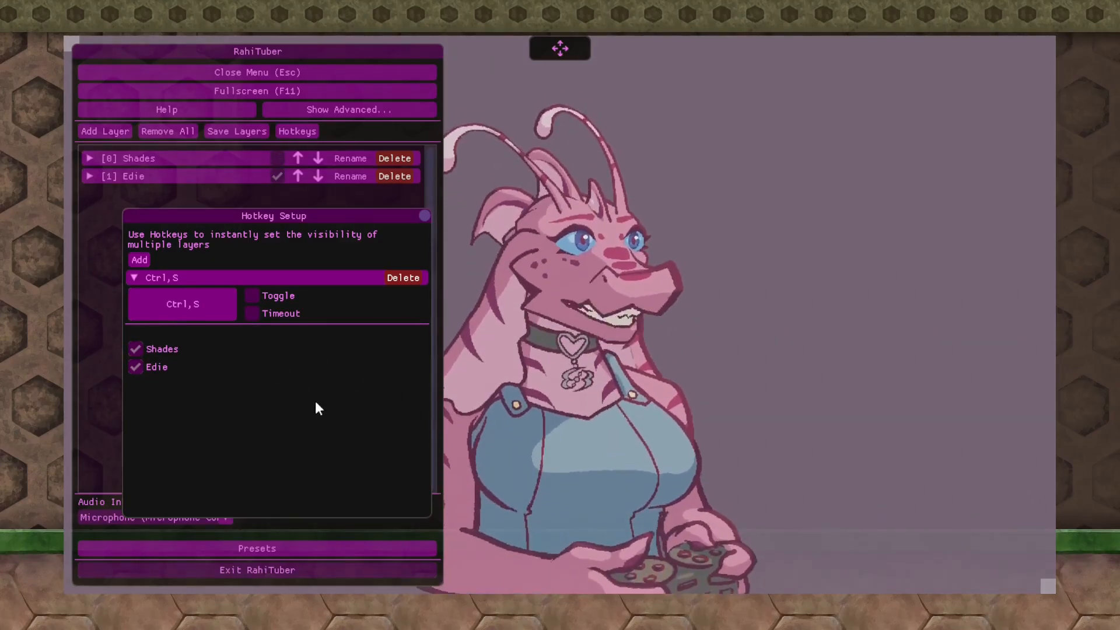
key(ctrl+s)
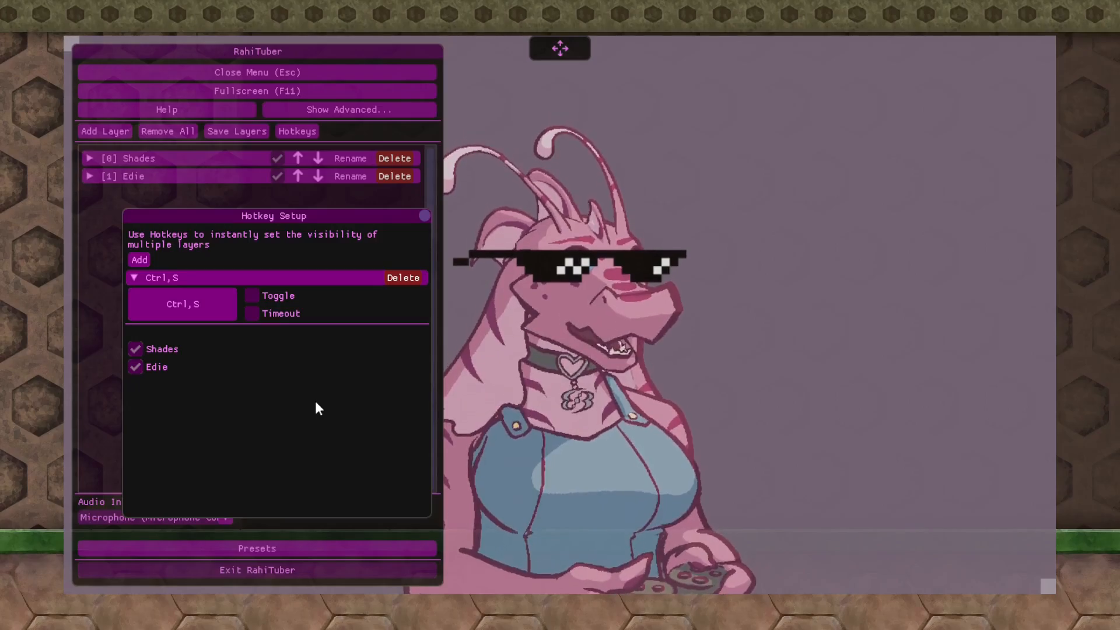
click(252, 313)
click(251, 297)
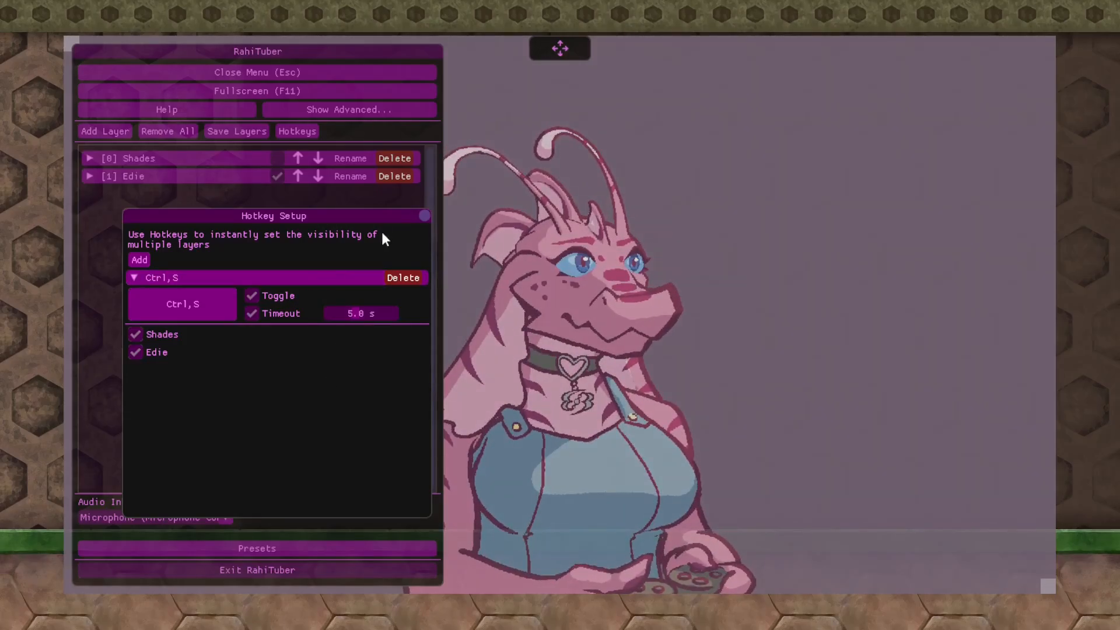
click(423, 216)
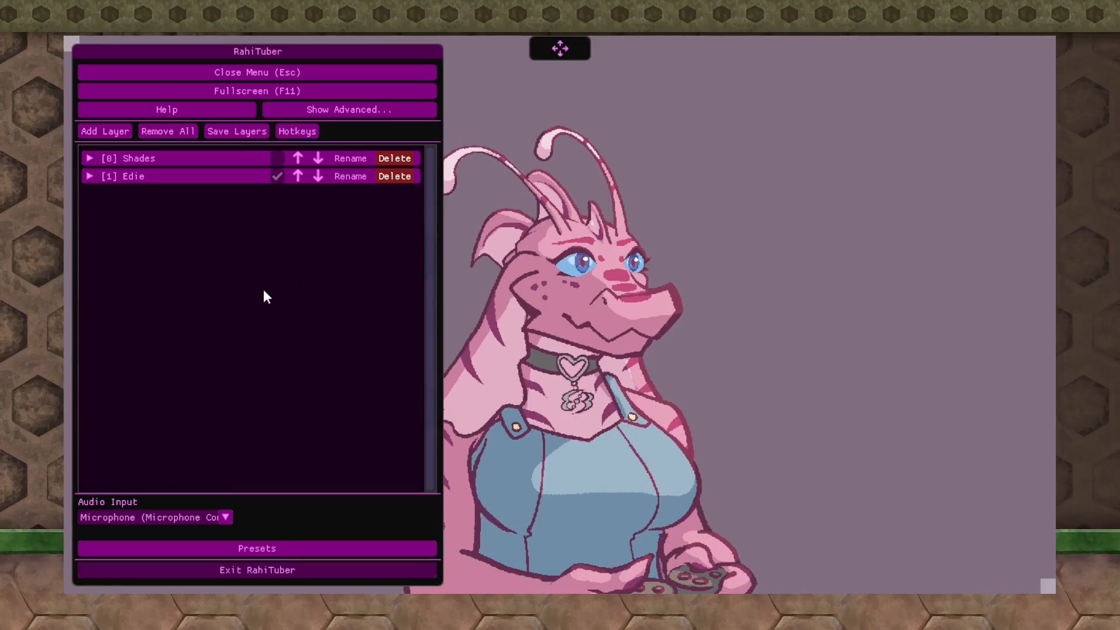
Step: Set the background colour to pure green (R 0, G 255, B 0) and enable the transparent app background
click(315, 110)
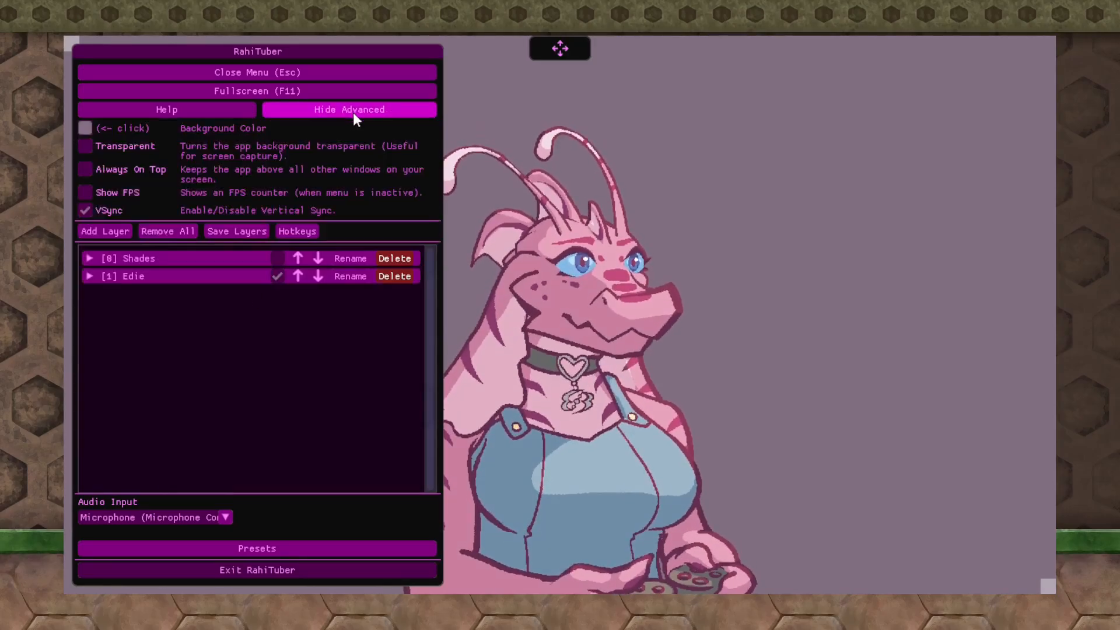
click(83, 130)
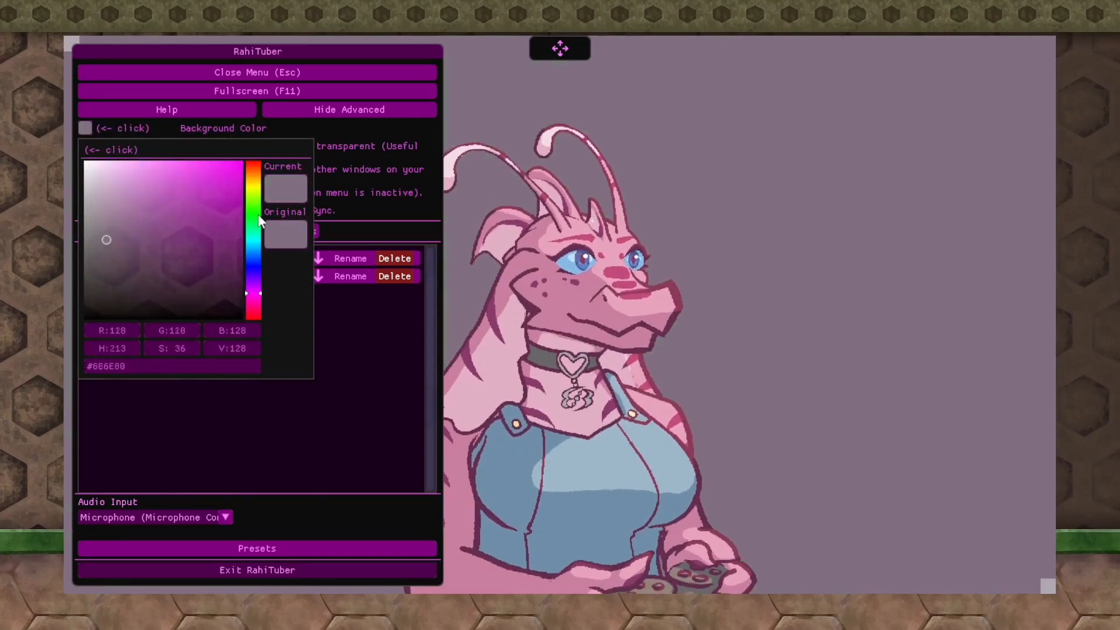
click(258, 215)
drag(244, 196, 295, 146)
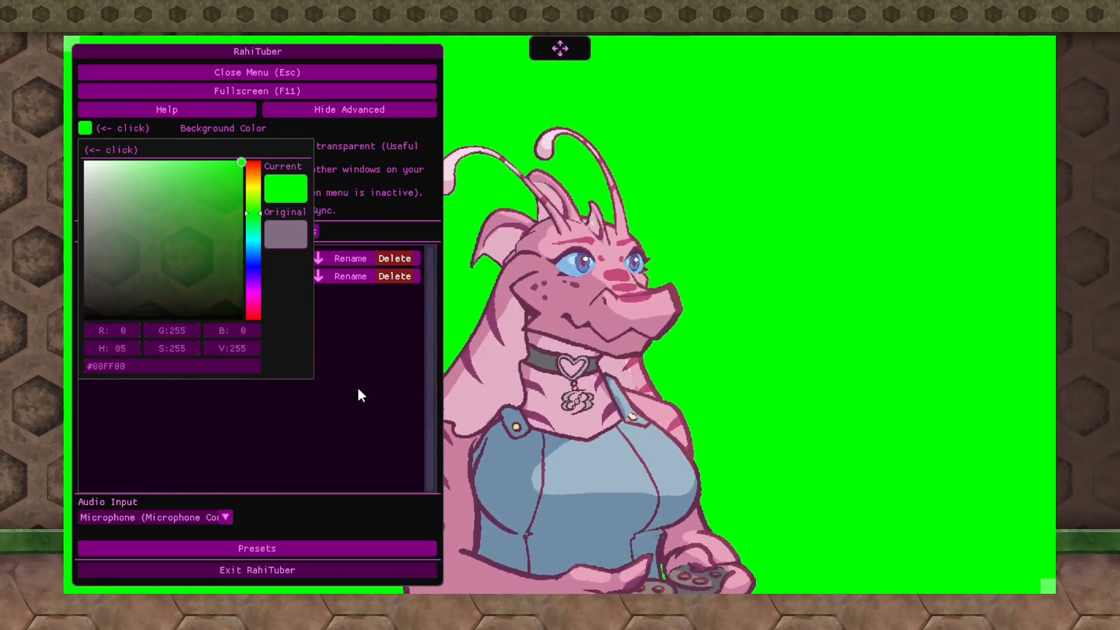
click(363, 367)
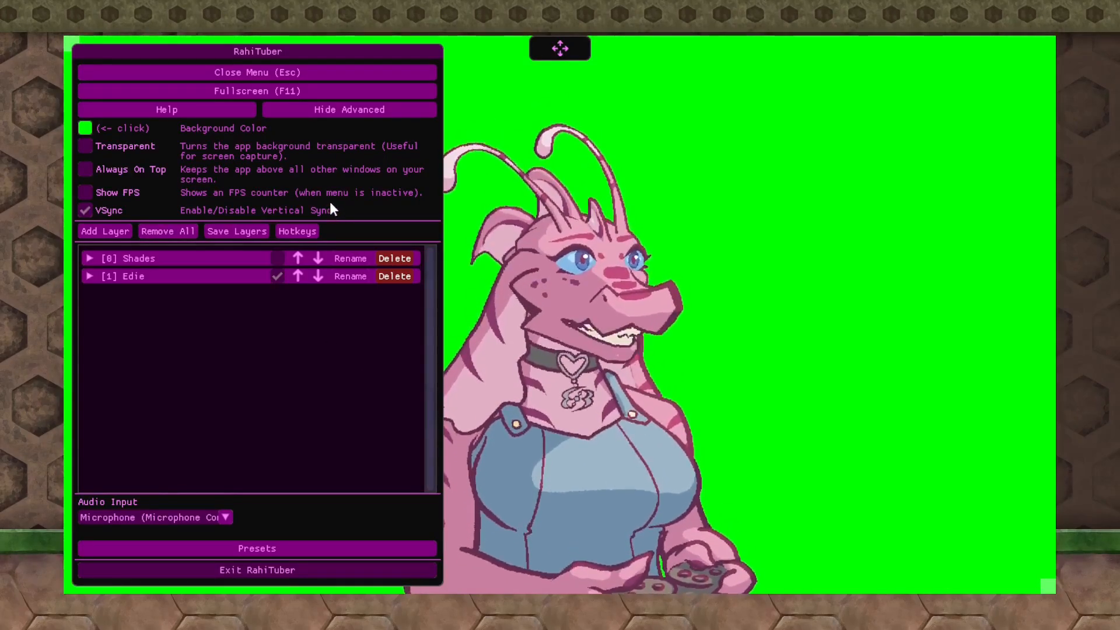
click(85, 146)
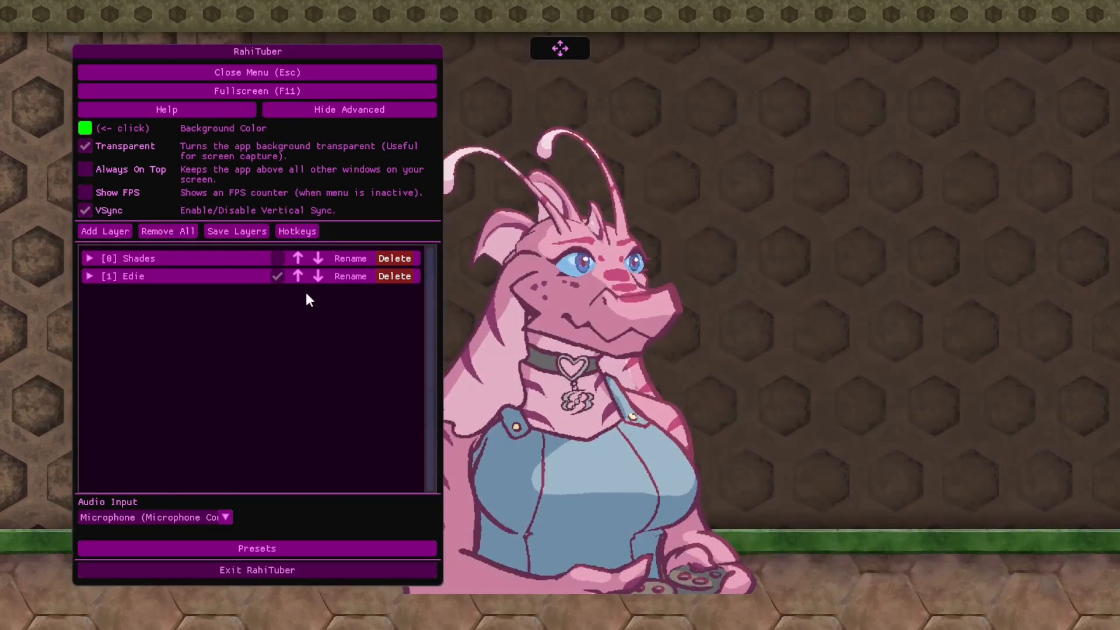